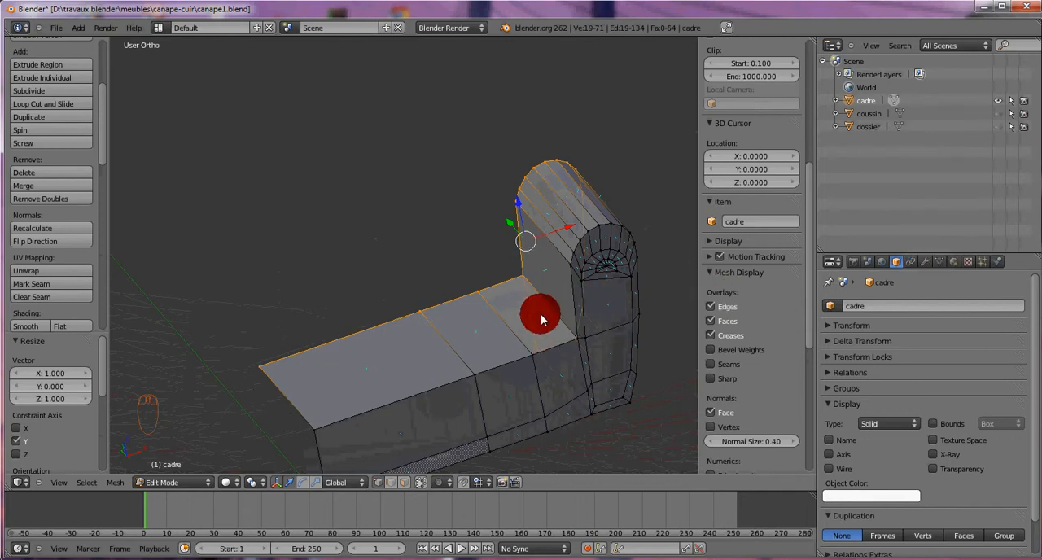
# Step: Add a Subdivision Surface modifier to the cadre object and set its view subdivisions to 2
pyautogui.press('Tab')
pyautogui.click(923, 260)
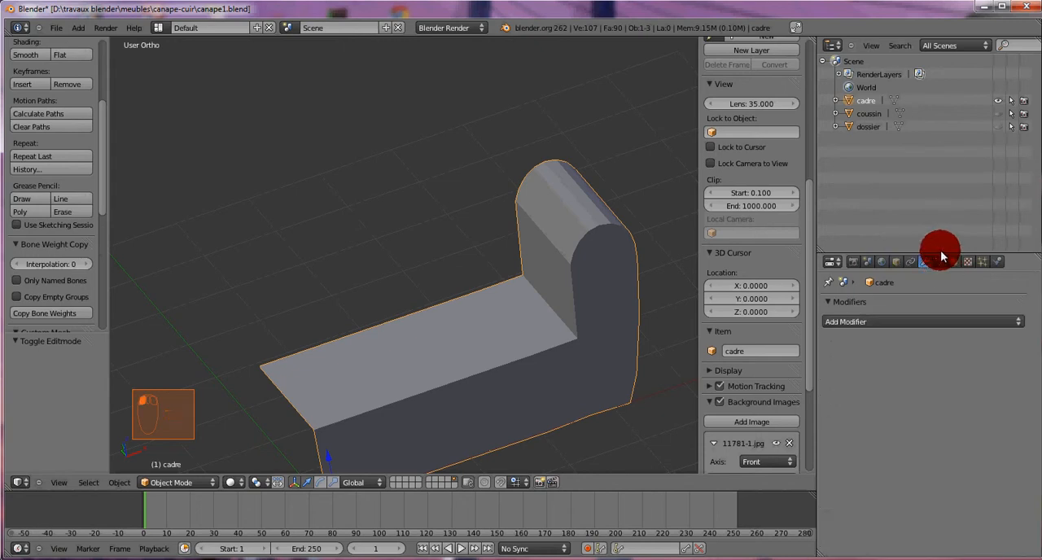
pyautogui.moveTo(941, 252); pyautogui.dragTo(945, 171)
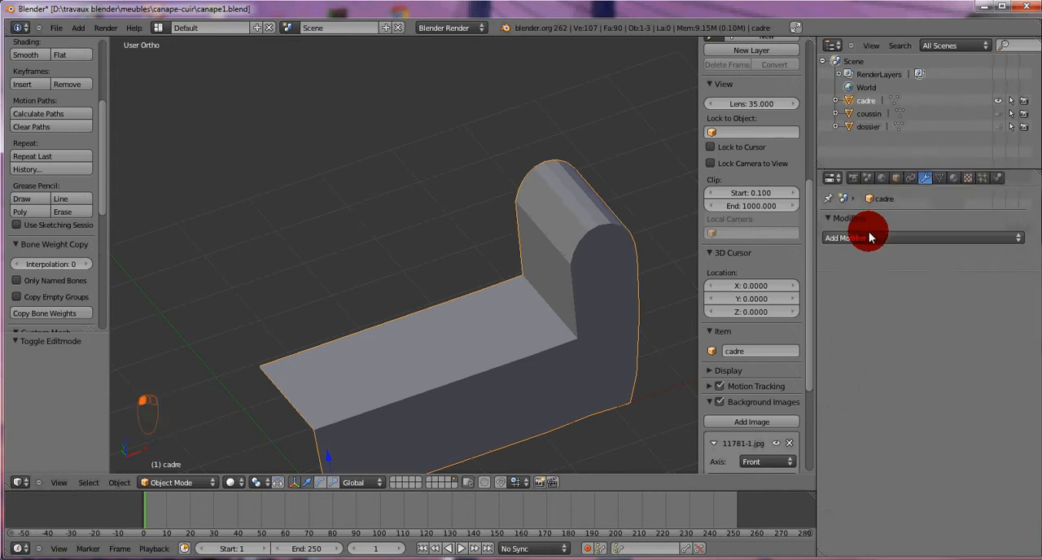
pyautogui.click(869, 237)
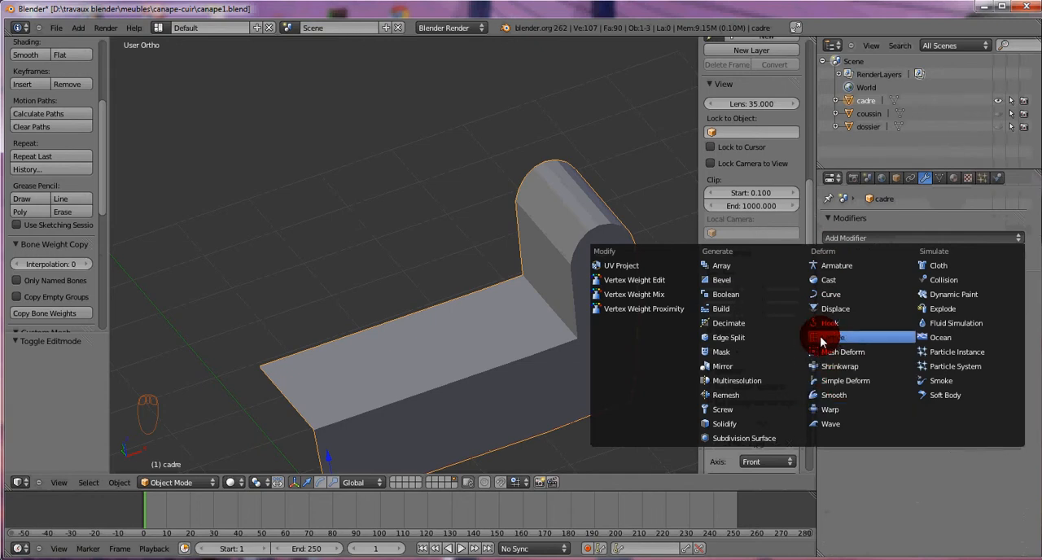
pyautogui.click(742, 439)
pyautogui.moveTo(554, 356); pyautogui.dragTo(581, 342, button='middle')
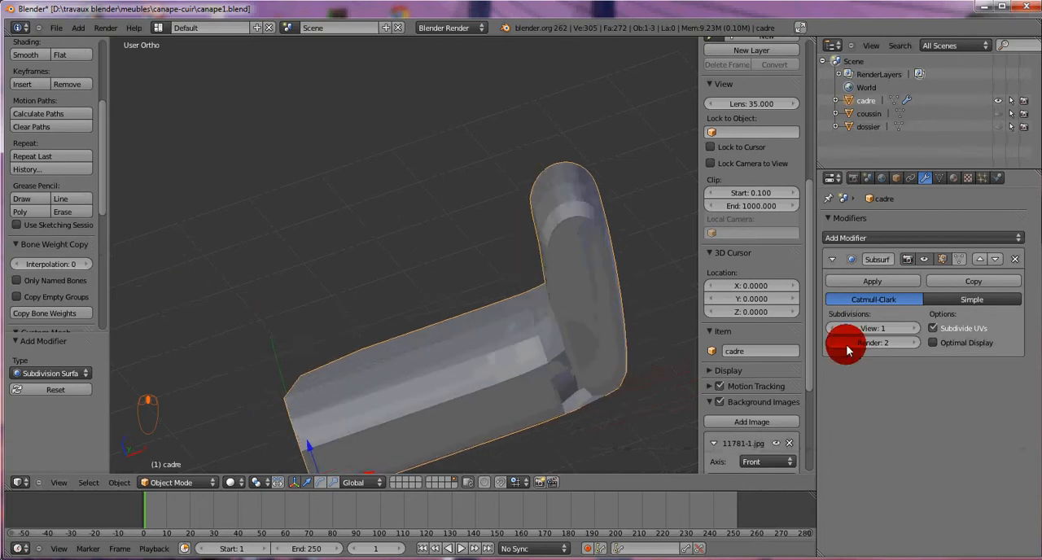
pyautogui.click(915, 329)
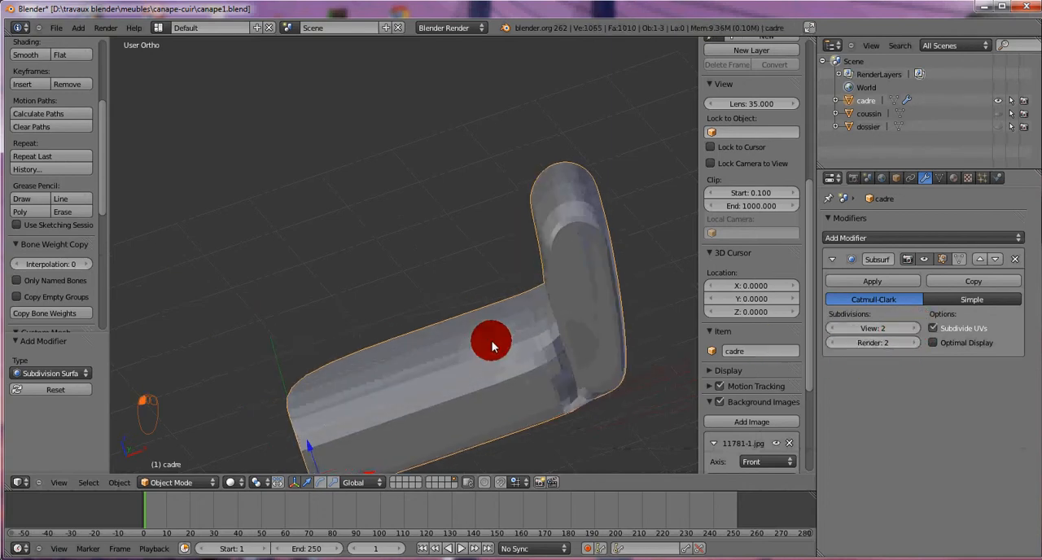
# Step: Apply smooth shading to the cadre object
pyautogui.moveTo(488, 342); pyautogui.dragTo(567, 347, button='middle')
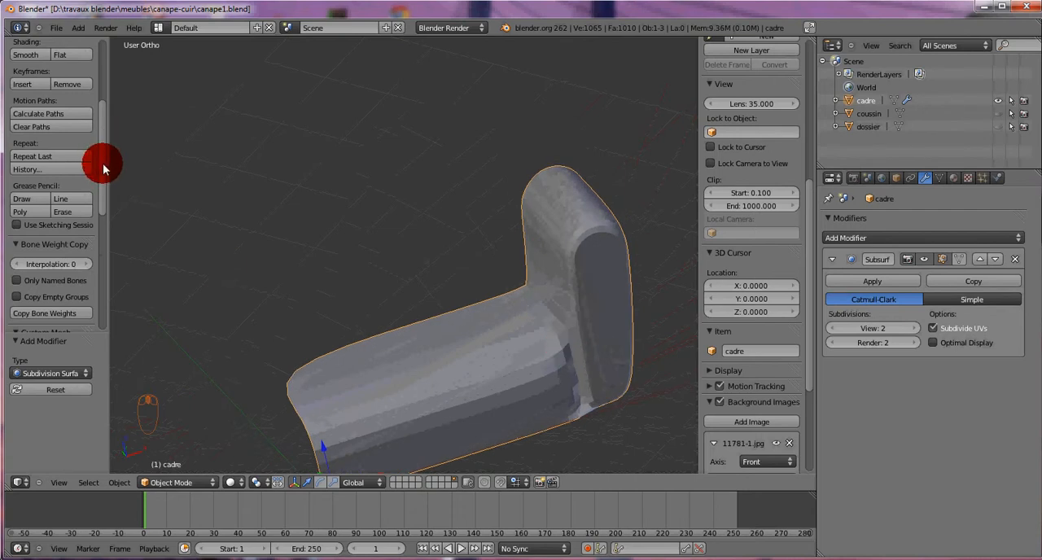
pyautogui.moveTo(104, 160); pyautogui.dragTo(109, 99)
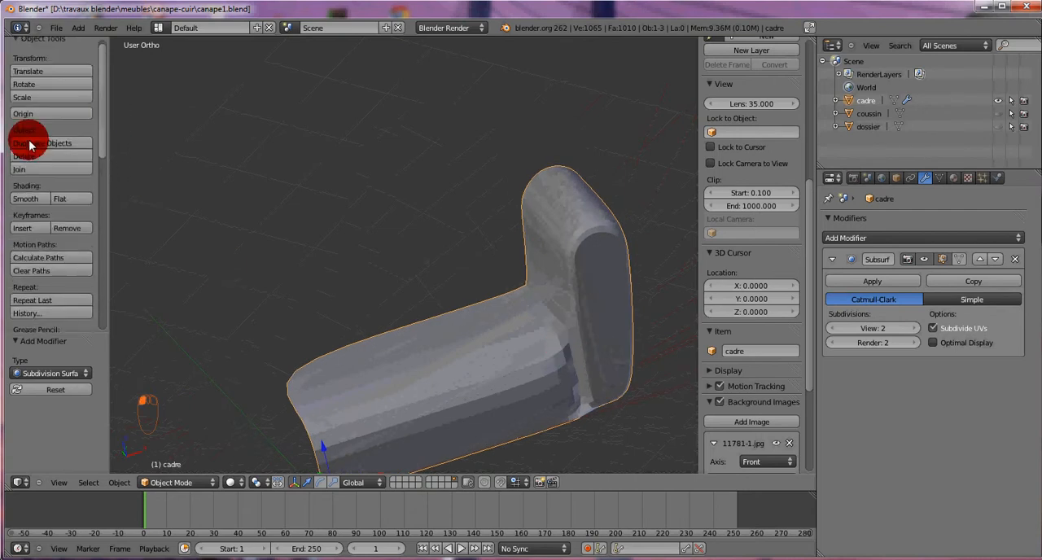
pyautogui.click(30, 199)
pyautogui.moveTo(548, 367); pyautogui.dragTo(485, 376, button='middle')
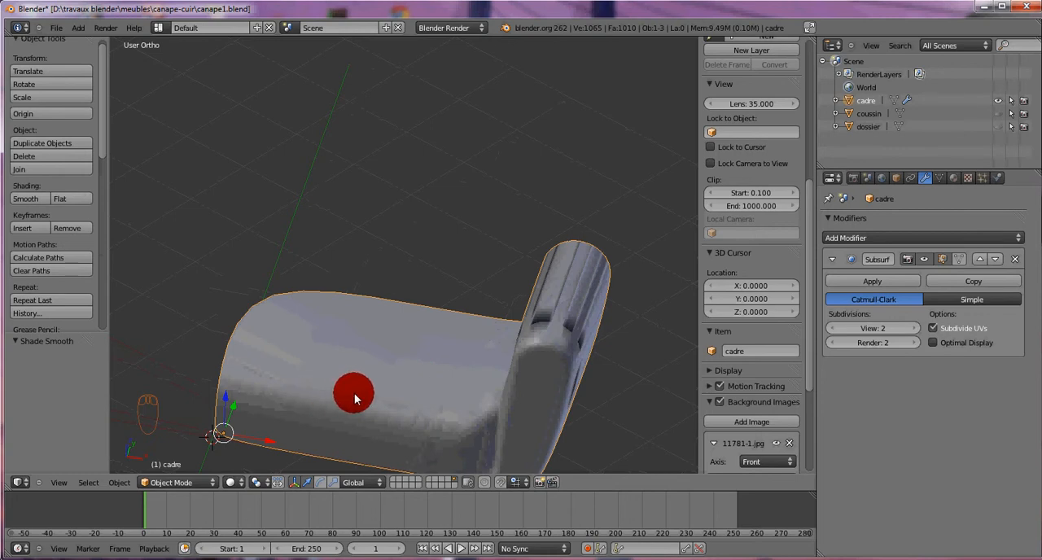
# Step: Select the entire cadre mesh and recalculate its normals
pyautogui.press('Tab')
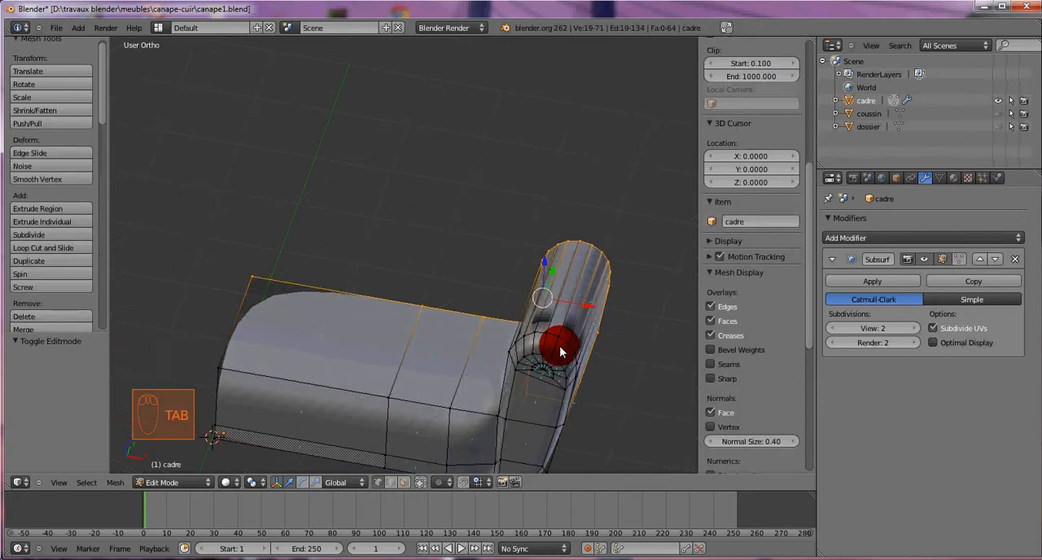
pyautogui.press('a')
pyautogui.press('a')
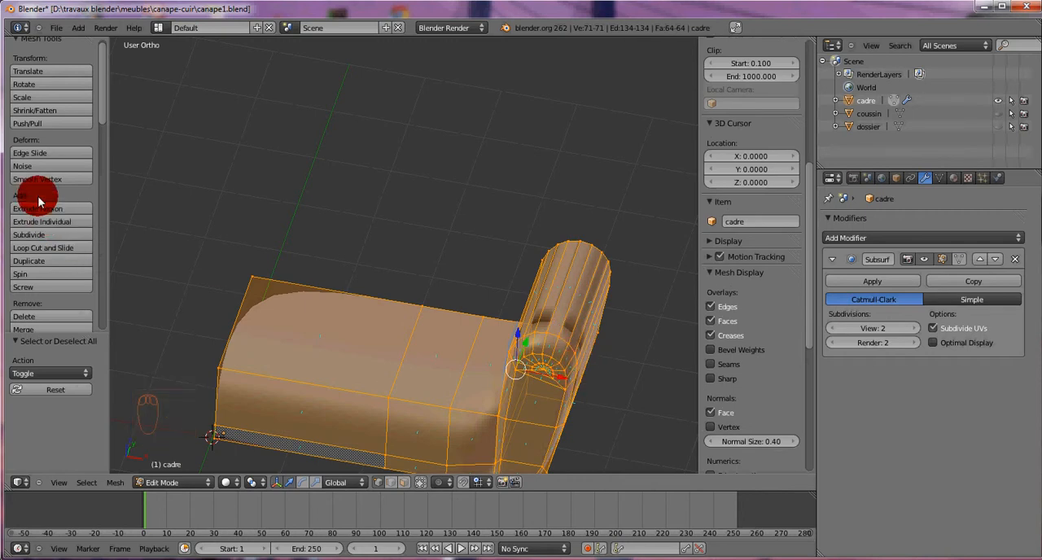
pyautogui.moveTo(102, 109)
pyautogui.mouseDown()
pyautogui.moveTo(101, 171)
pyautogui.moveTo(59, 173)
pyautogui.mouseUp()
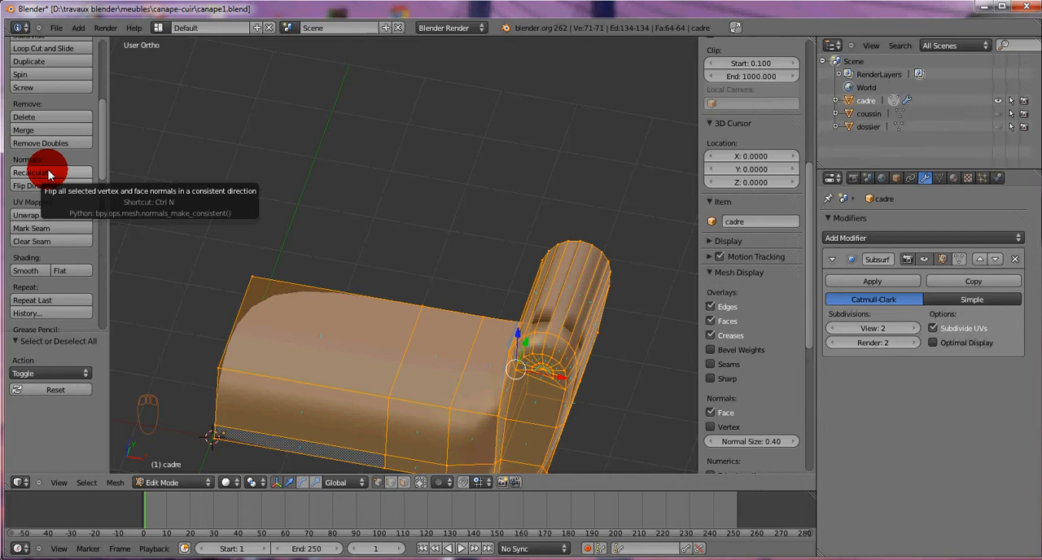
pyautogui.click(49, 174)
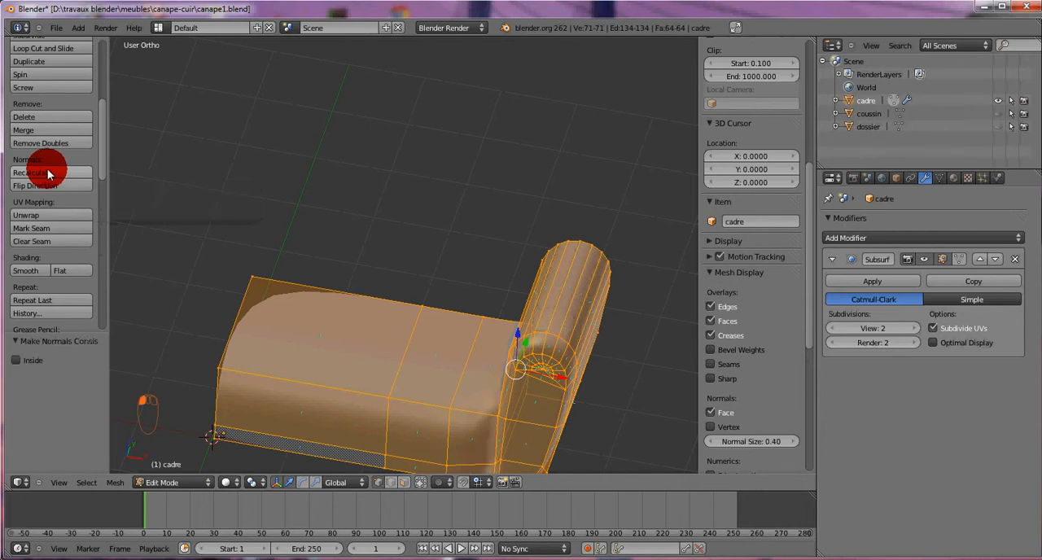
pyautogui.moveTo(551, 379); pyautogui.dragTo(464, 350, button='middle')
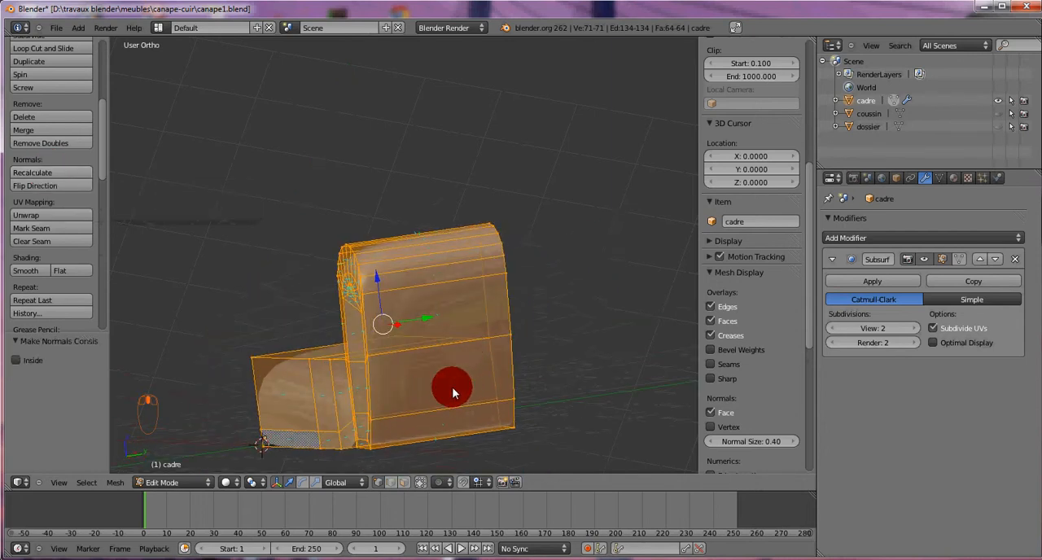
pyautogui.moveTo(451, 386); pyautogui.dragTo(533, 417, button='middle')
# Step: Examine the smoothed frame from the front and underneath, especially the junction between the seat base and the armrest
pyautogui.press('Tab')
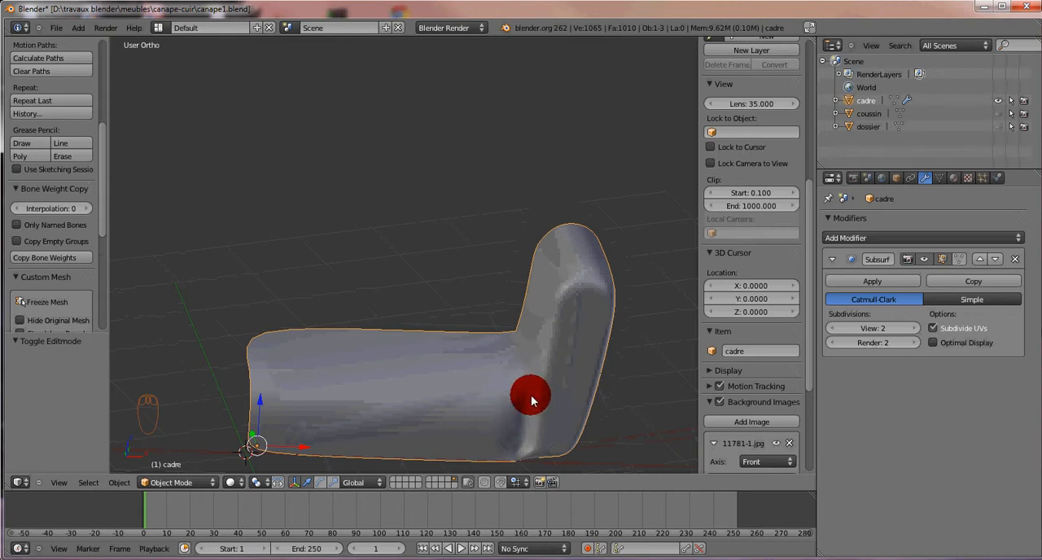
pyautogui.moveTo(532, 401); pyautogui.dragTo(542, 283, button='middle')
pyautogui.scroll(3, 513, 309)
pyautogui.press('Tab')
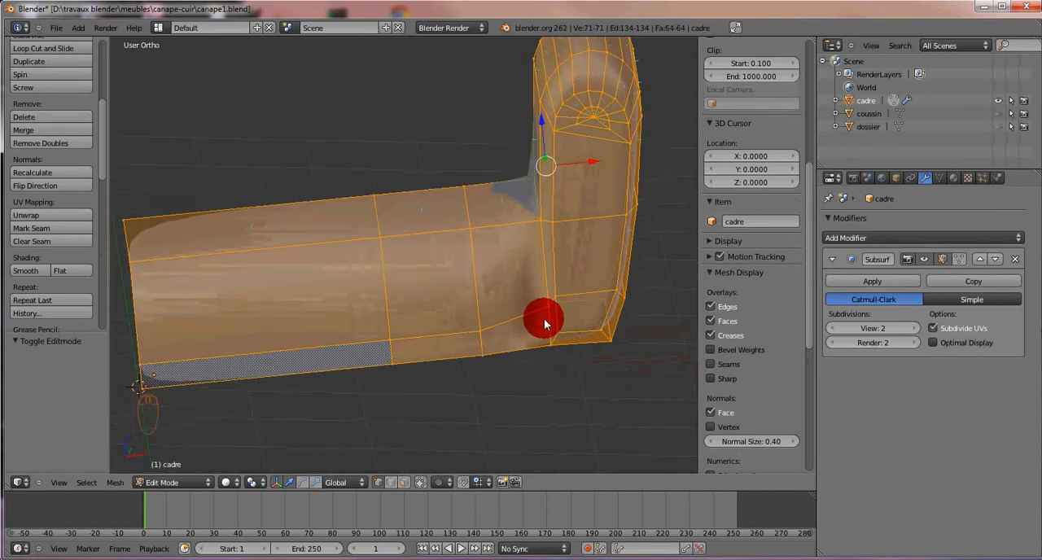
pyautogui.press('Tab')
pyautogui.moveTo(528, 300); pyautogui.dragTo(463, 187, button='middle')
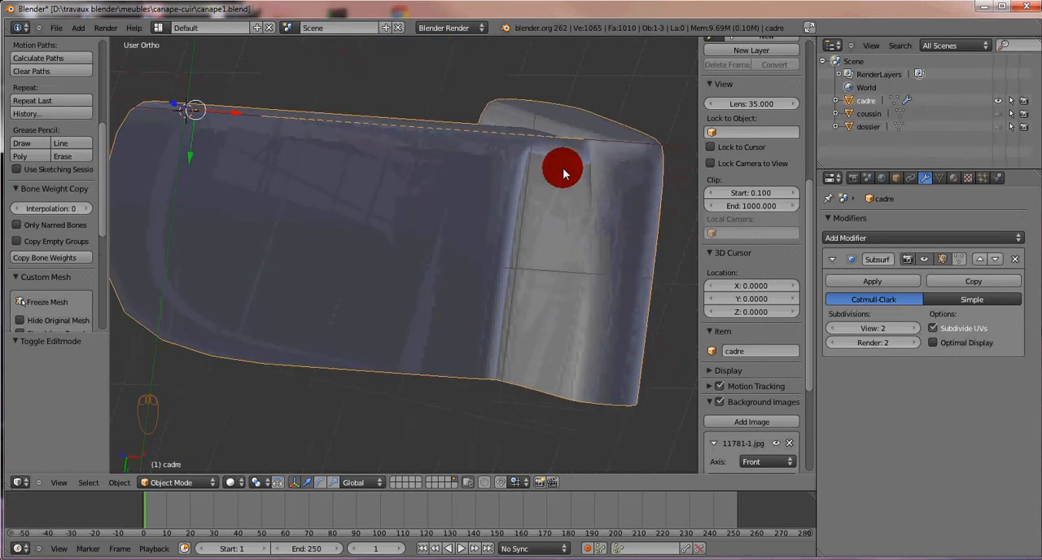
pyautogui.moveTo(545, 159); pyautogui.dragTo(557, 325, button='middle')
# Step: In face selection mode, delete the internal face where the seat base meets the armrest
pyautogui.press('Tab')
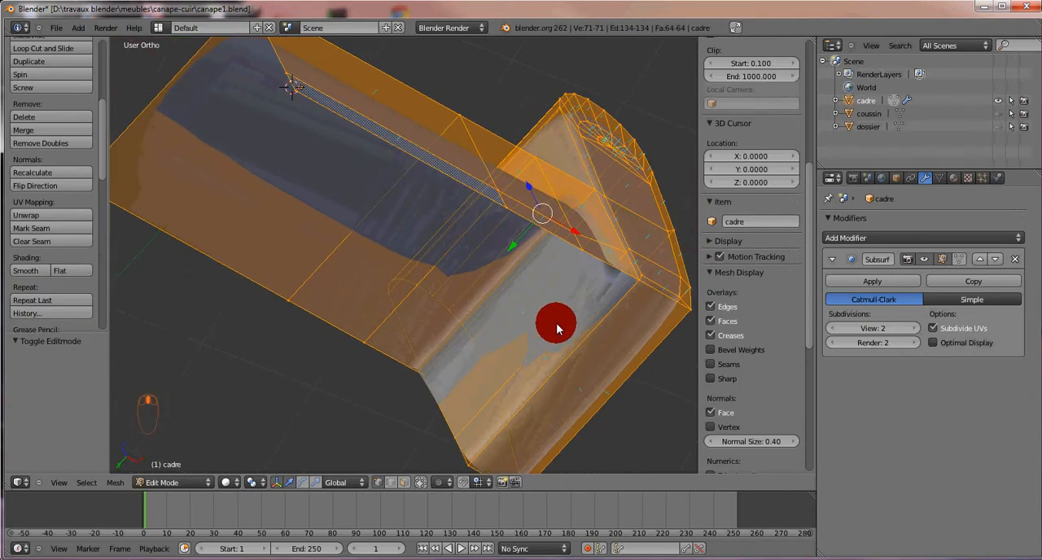
pyautogui.hotkey('ctrl', 'Tab')
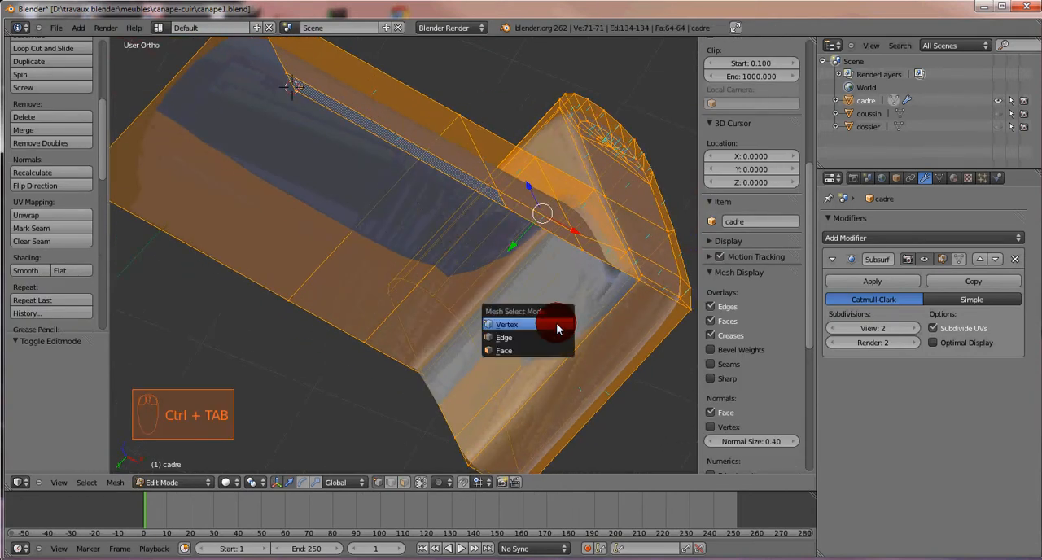
pyautogui.click(518, 352)
pyautogui.moveTo(560, 251); pyautogui.dragTo(258, 284, button='middle')
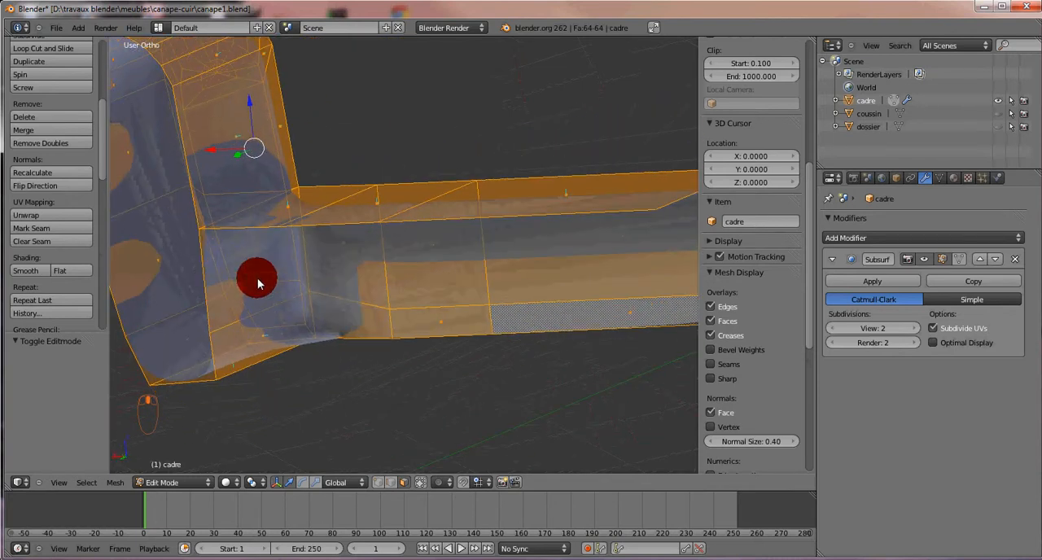
pyautogui.rightClick(256, 266)
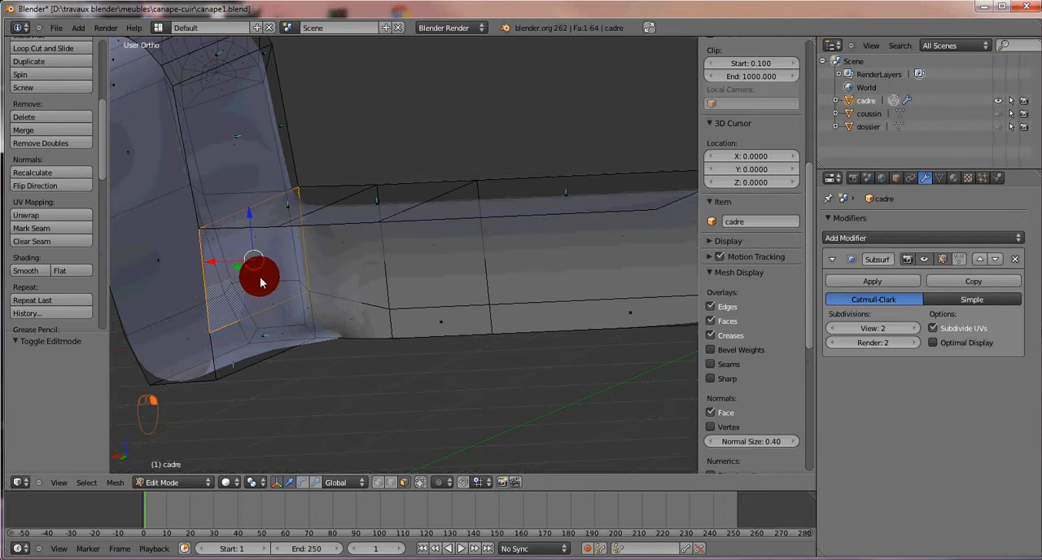
pyautogui.press('x')
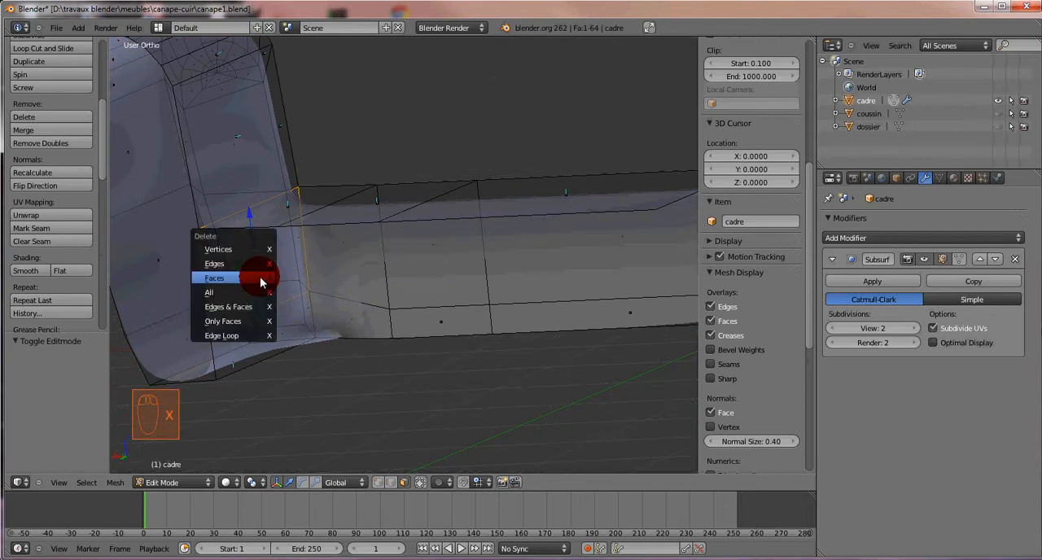
pyautogui.click(260, 275)
# Step: Delete the smaller internal face at the bottom of the armrest junction and check the smoothed result in Object Mode
pyautogui.moveTo(349, 287); pyautogui.dragTo(280, 340, button='middle')
pyautogui.rightClick(279, 336)
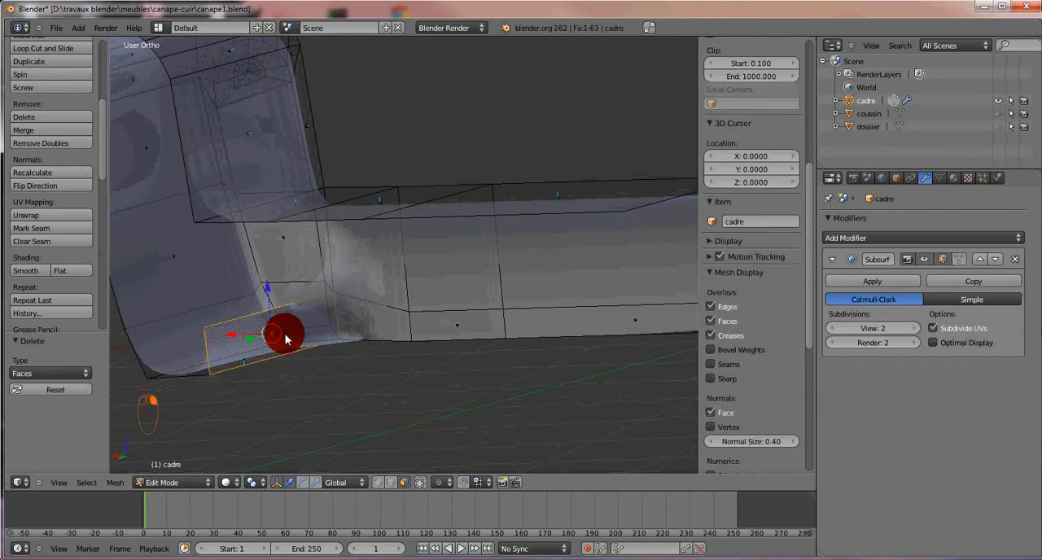
pyautogui.press('x')
pyautogui.click(284, 337)
pyautogui.moveTo(284, 337); pyautogui.dragTo(539, 302, button='middle')
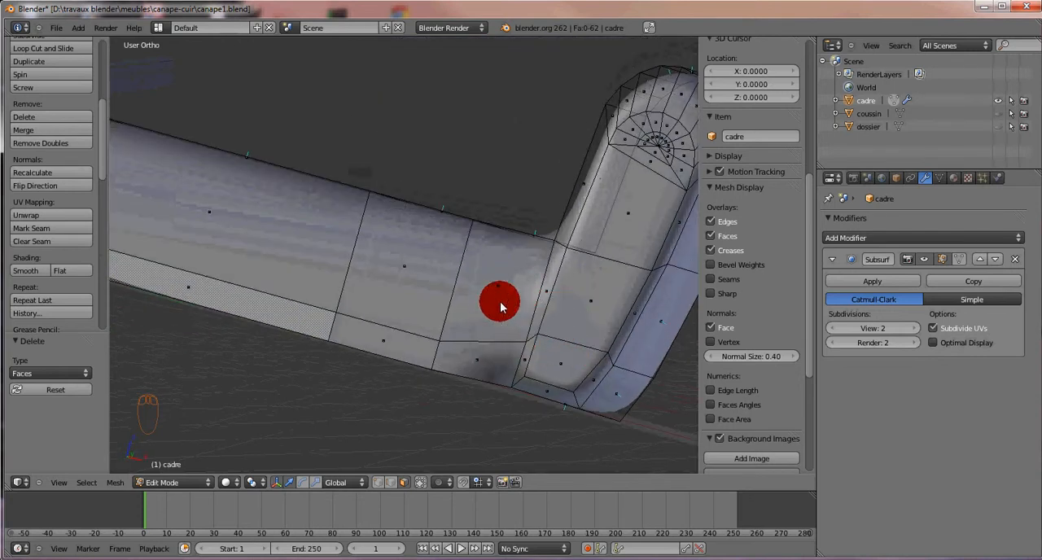
pyautogui.press('Tab')
pyautogui.moveTo(514, 303); pyautogui.dragTo(563, 352, button='middle')
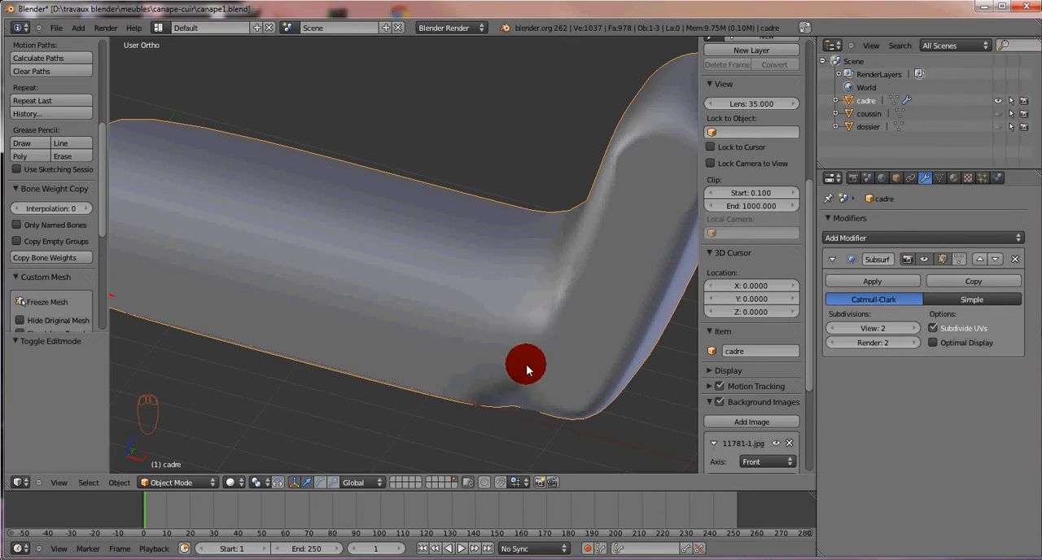
# Step: In front view with vertex selection, lower the seat base's vertex beside the armrest by 0.160 along Z, level with its lower edge line
pyautogui.press('Tab')
pyautogui.moveTo(562, 384); pyautogui.dragTo(586, 363, button='middle')
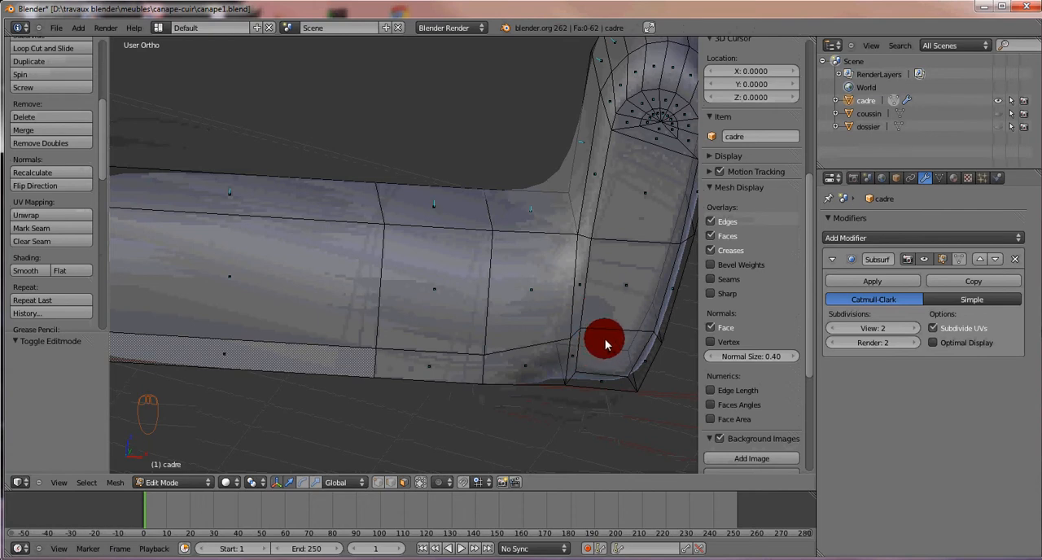
pyautogui.press('KP_1')
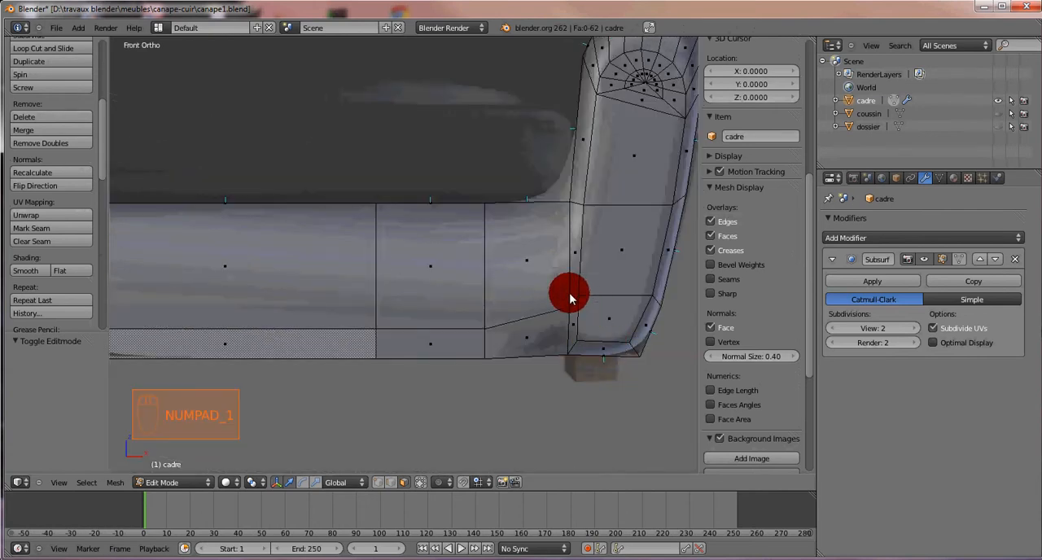
pyautogui.hotkey('ctrl', 'Tab')
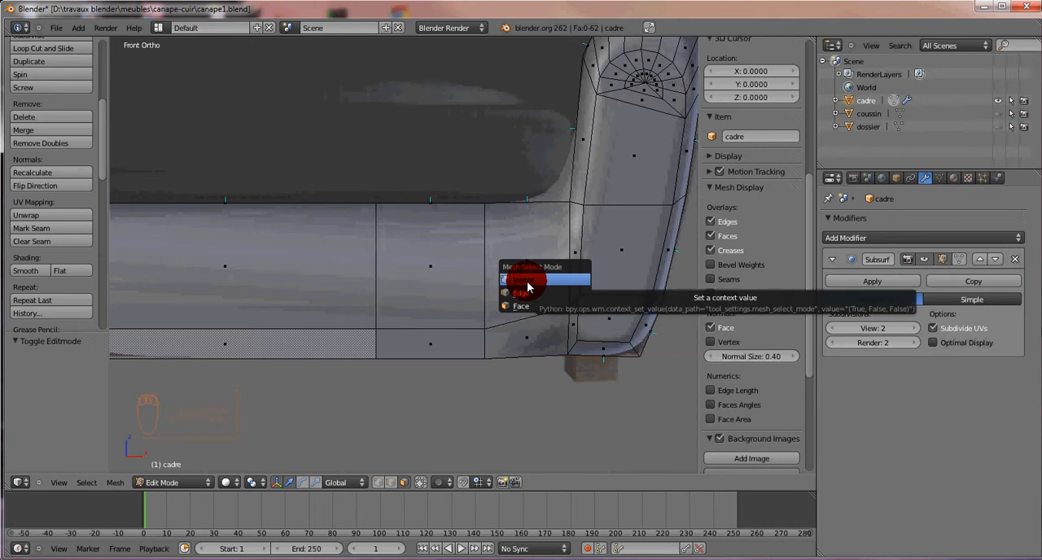
pyautogui.click(527, 282)
pyautogui.rightClick(578, 342)
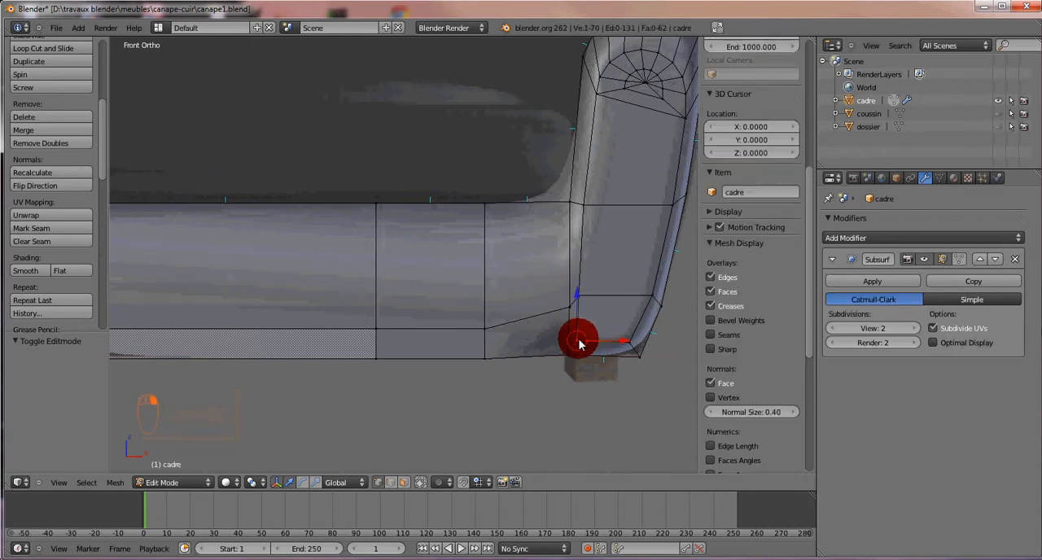
pyautogui.rightClick(570, 311)
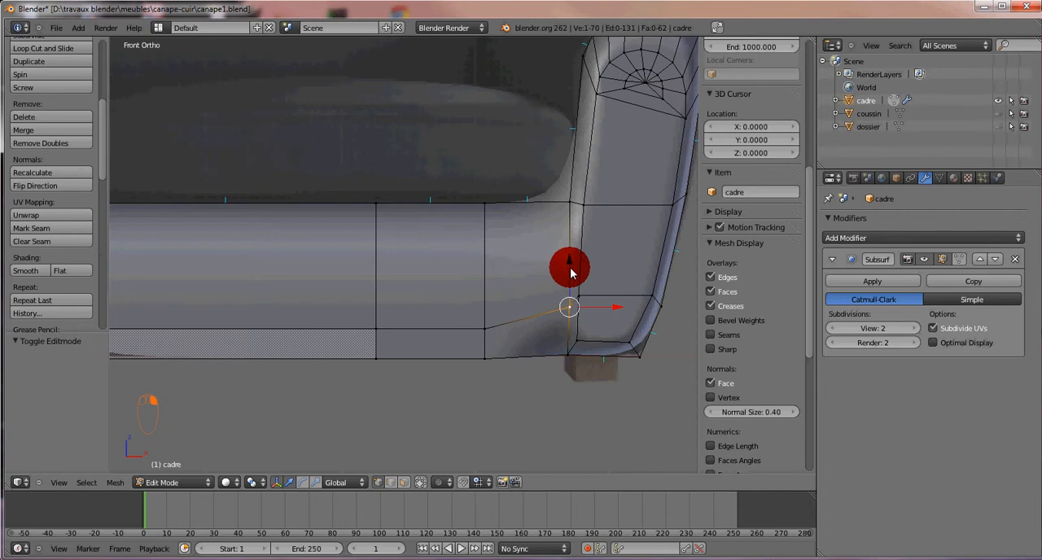
pyautogui.moveTo(570, 269); pyautogui.dragTo(568, 295)
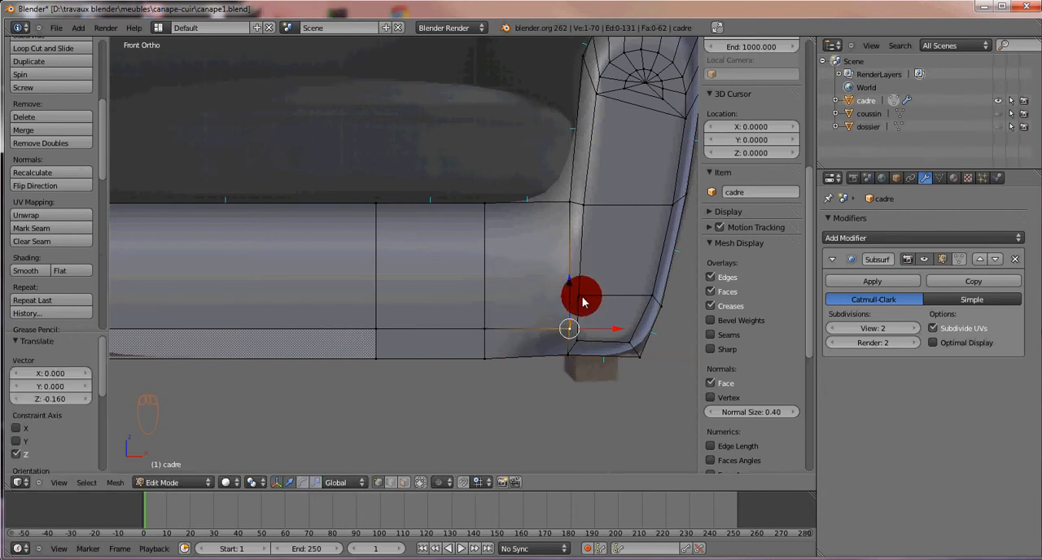
# Step: Lower the armrest's inner front vertex by 0.243 along Z, align the outer vertices to it, and shift the outer pair by -0.0729 along X
pyautogui.moveTo(579, 249); pyautogui.dragTo(579, 283)
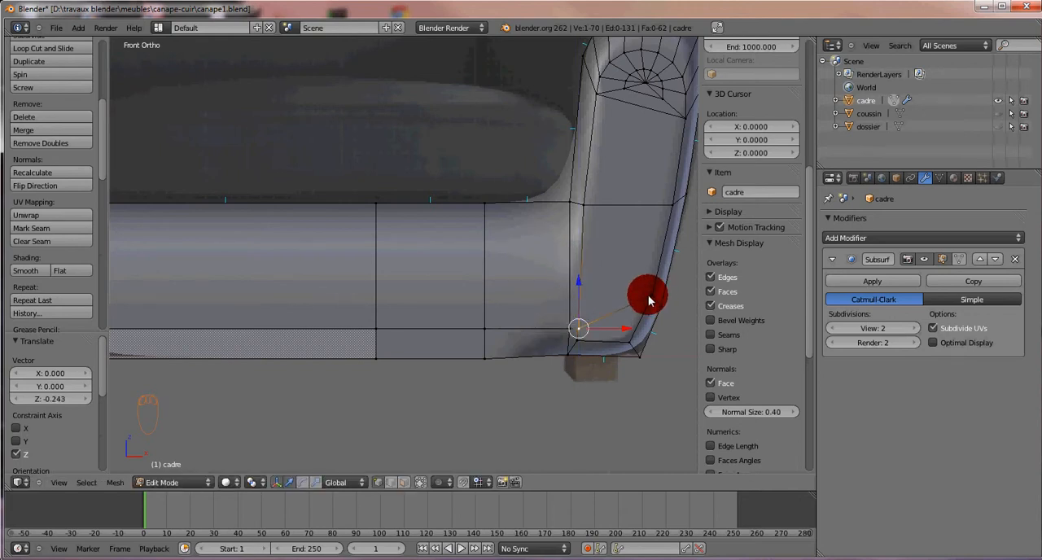
pyautogui.moveTo(658, 277); pyautogui.dragTo(654, 289)
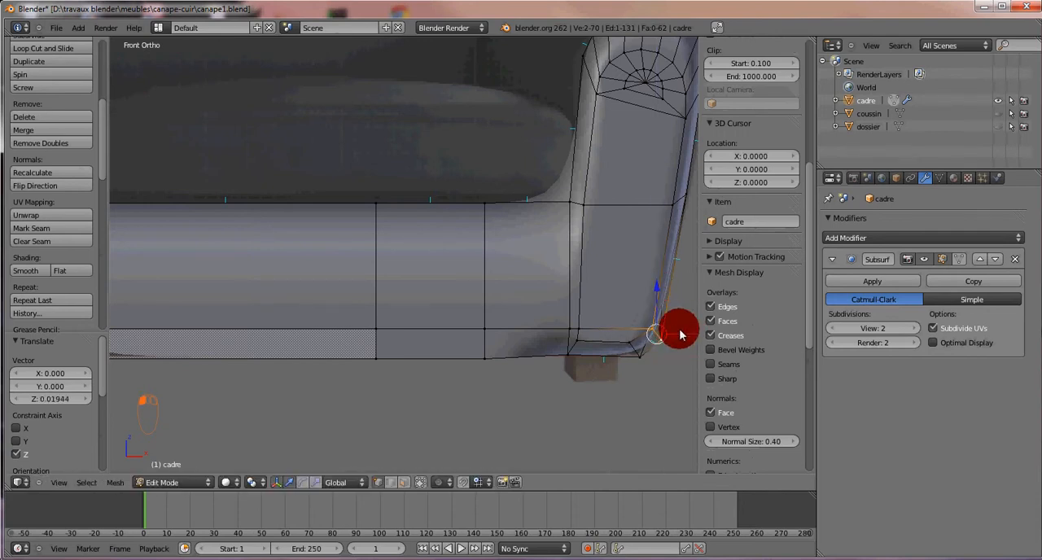
pyautogui.moveTo(685, 339); pyautogui.dragTo(675, 334)
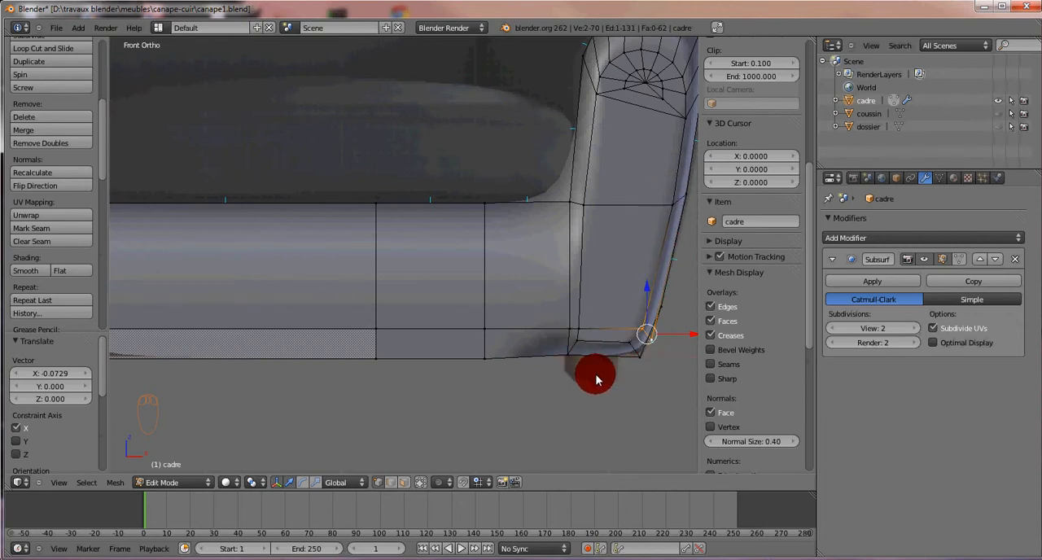
pyautogui.press('a')
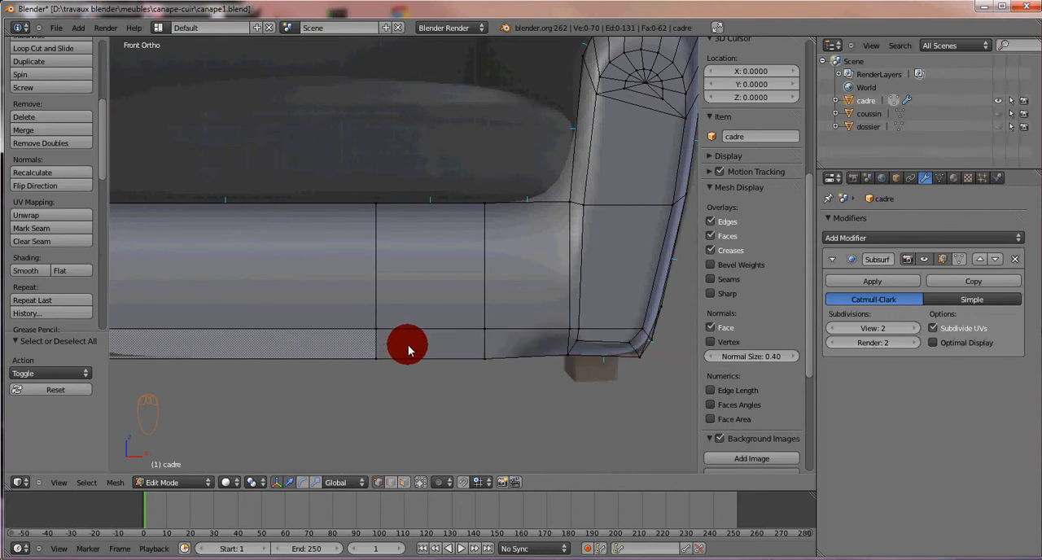
pyautogui.hotkey('ctrl', 'r')
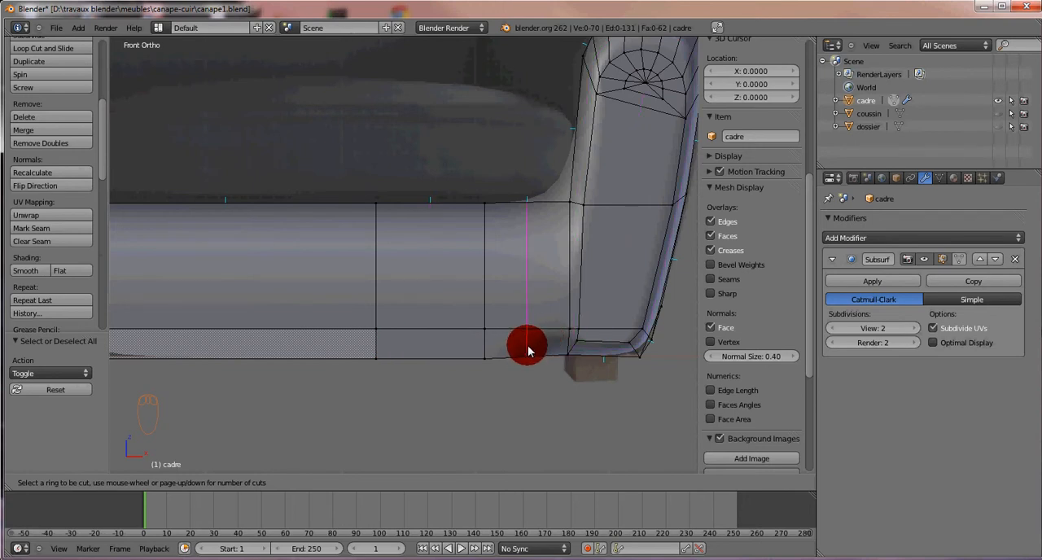
pyautogui.press('Escape')
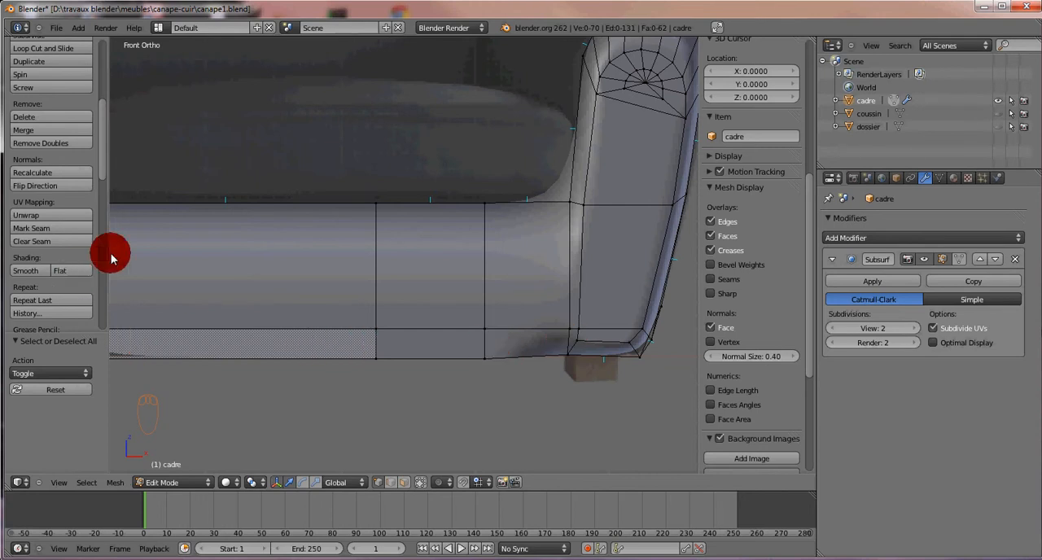
# Step: In edge selection mode, select the four short vertical edges along the seat base's lower strip and subdivide them with 1 cut
pyautogui.hotkey('ctrl', 'Tab')
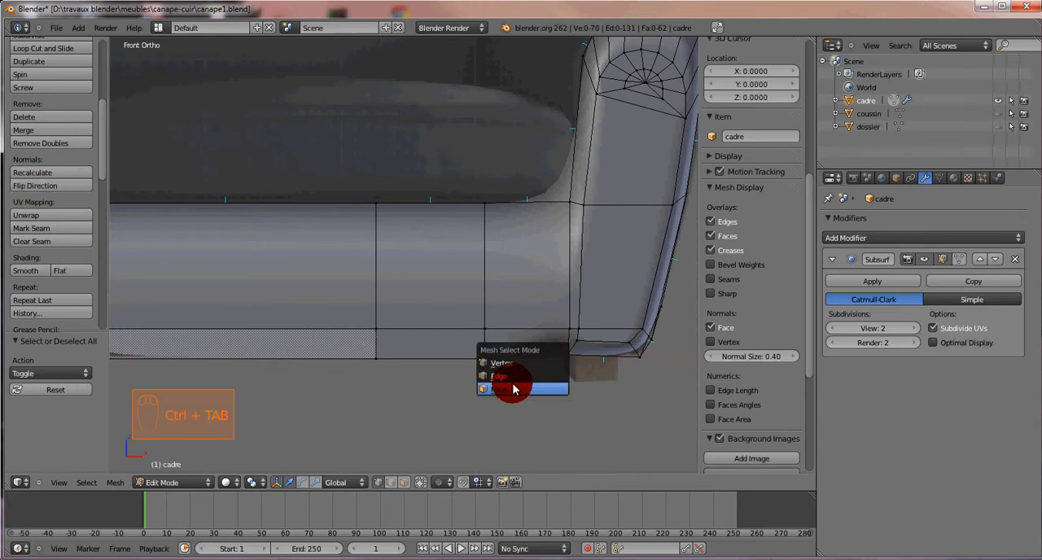
pyautogui.click(507, 393)
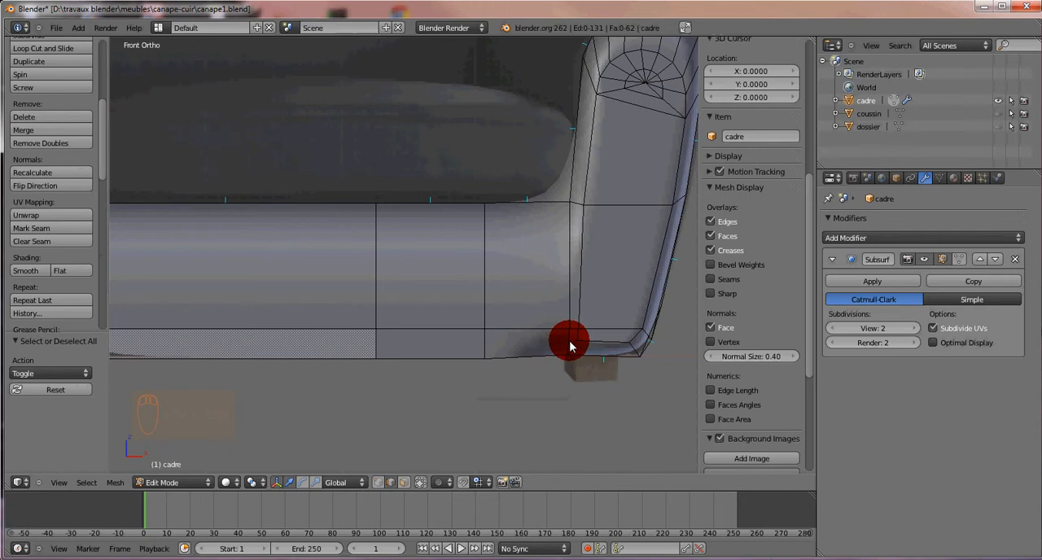
pyautogui.rightClick(570, 345)
pyautogui.keyDown('shift'); pyautogui.rightClick(484, 344); pyautogui.keyUp('shift')
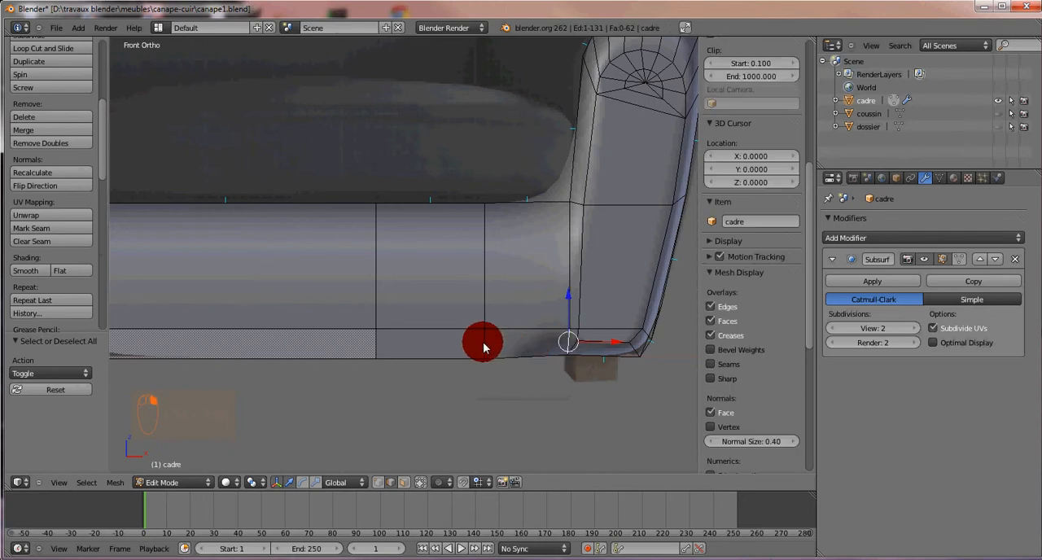
pyautogui.keyDown('shift'); pyautogui.rightClick(376, 348); pyautogui.keyUp('shift')
pyautogui.keyDown('shift'); pyautogui.moveTo(305, 298); pyautogui.dragTo(428, 334, button='middle'); pyautogui.keyUp('shift')
pyautogui.keyDown('shift'); pyautogui.rightClick(193, 340); pyautogui.keyUp('shift')
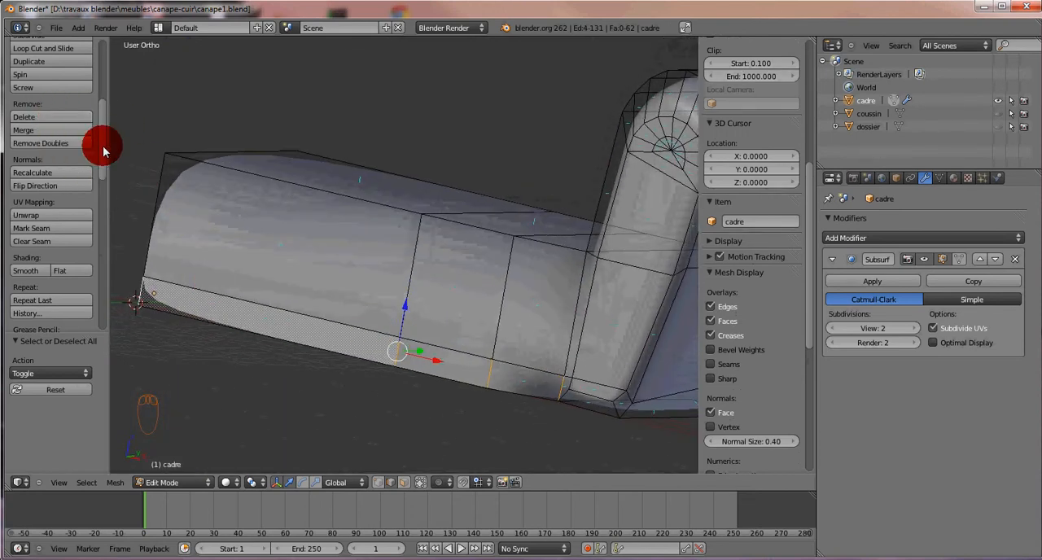
pyautogui.scroll(5, 102, 146)
pyautogui.click(39, 175)
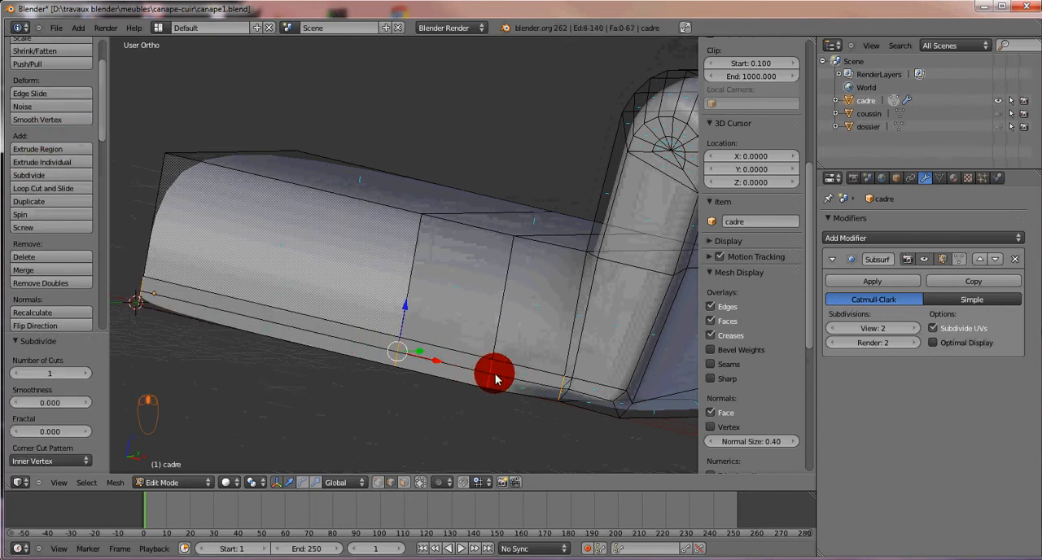
# Step: In face selection mode, select the two small triangles at the bottom of the armrest junction and convert them with Tris to Quads
pyautogui.moveTo(495, 378); pyautogui.dragTo(564, 390, button='middle')
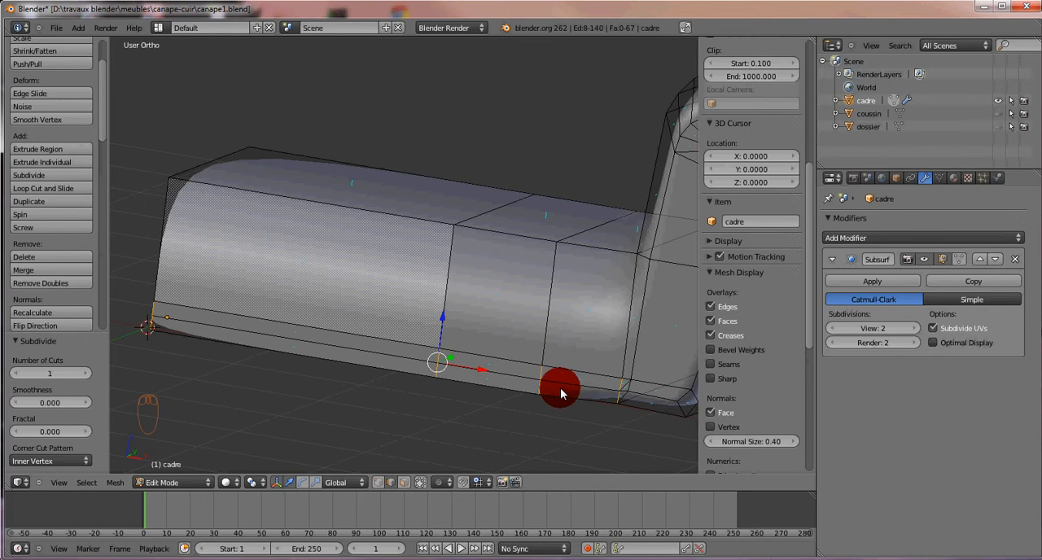
pyautogui.hotkey('ctrl', 'Tab')
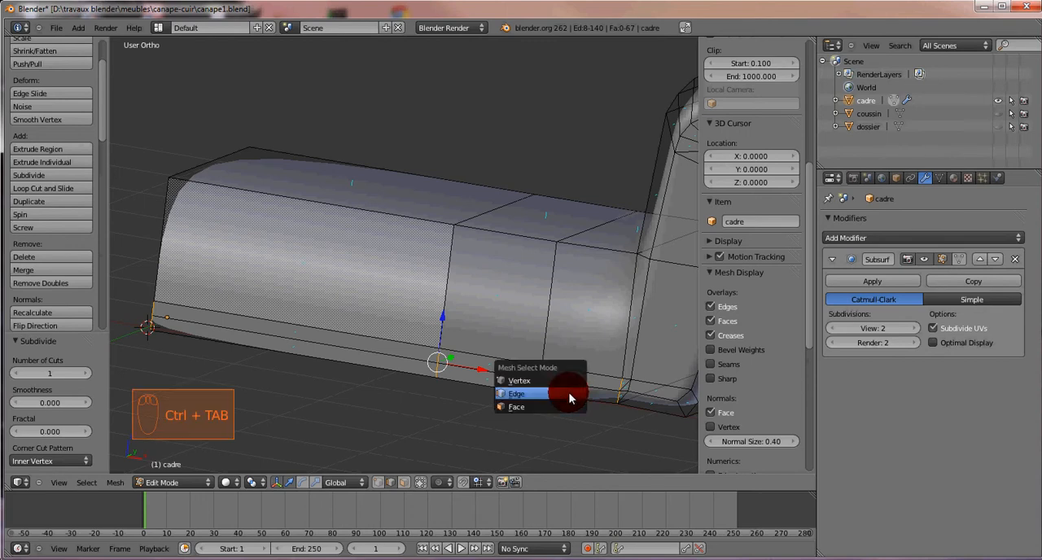
pyautogui.click(530, 381)
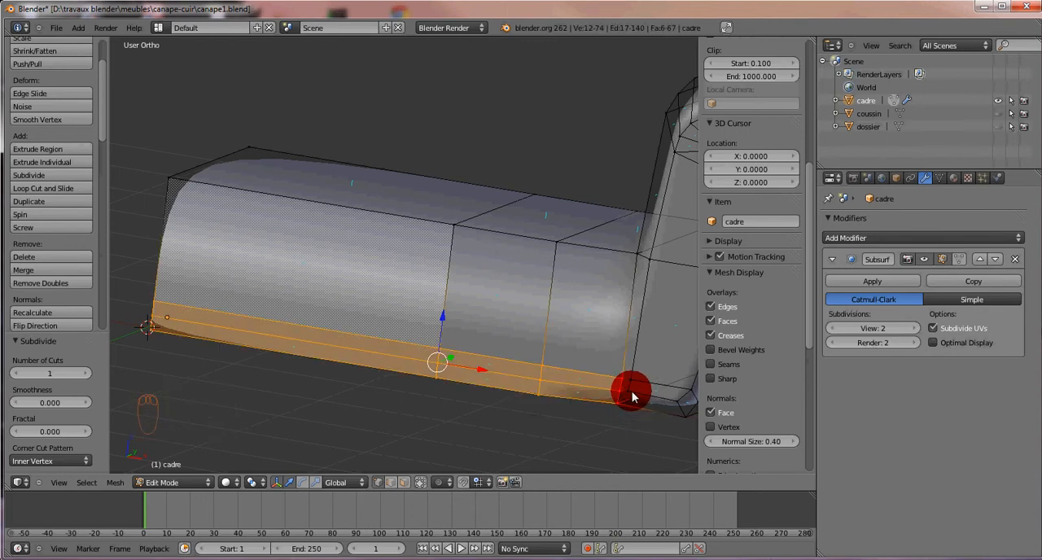
pyautogui.scroll(3, 635, 397)
pyautogui.keyDown('shift'); pyautogui.moveTo(614, 417); pyautogui.dragTo(431, 281, button='middle'); pyautogui.keyUp('shift')
pyautogui.keyDown('shift'); pyautogui.moveTo(577, 377); pyautogui.dragTo(500, 340, button='middle'); pyautogui.keyUp('shift')
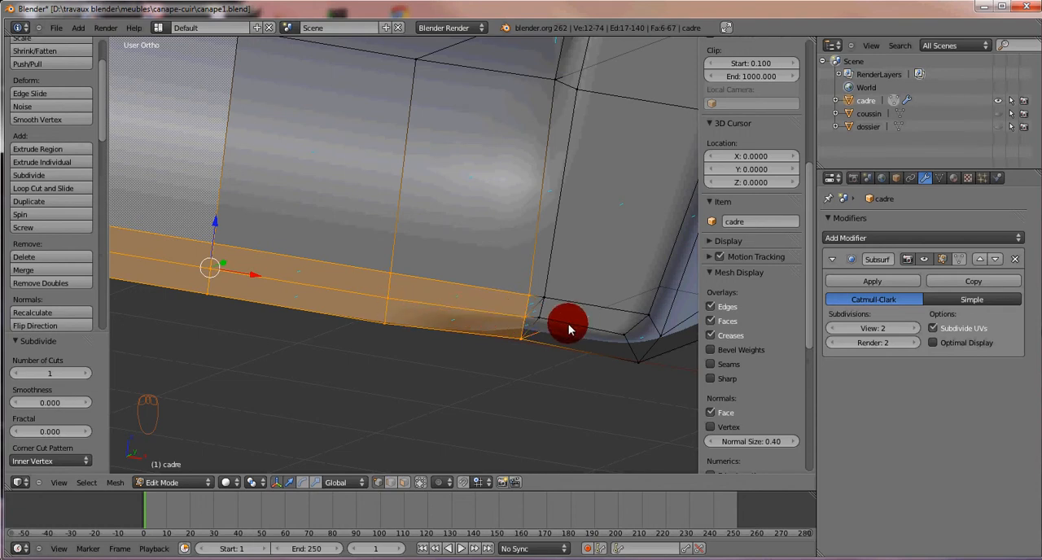
pyautogui.scroll(2, 599, 341)
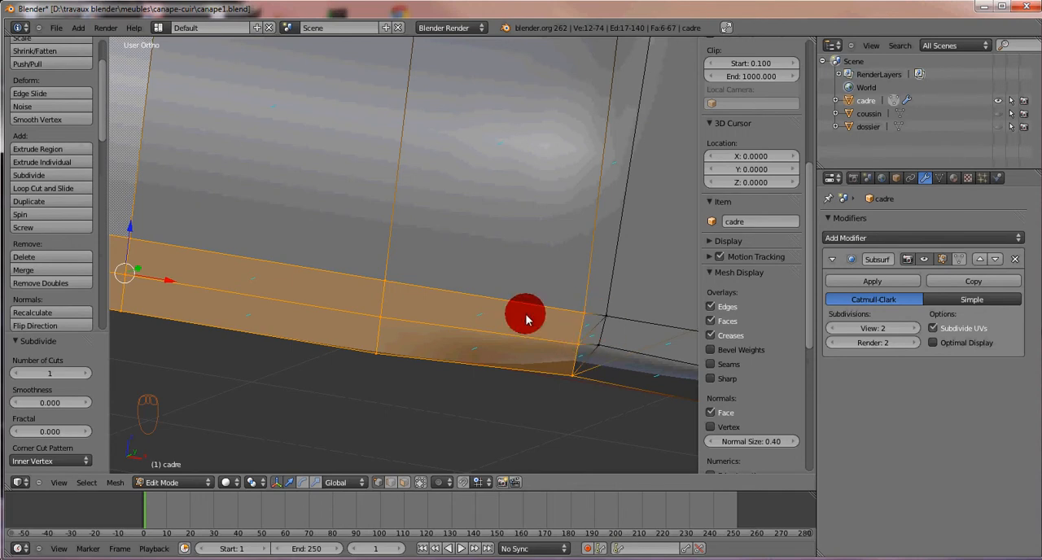
pyautogui.hotkey('ctrl', 'Tab')
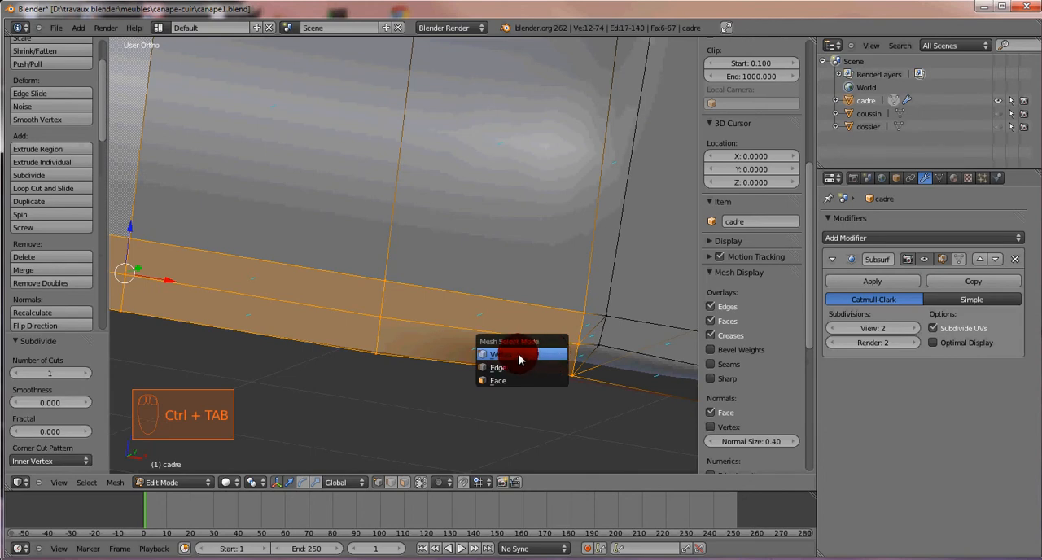
pyautogui.click(499, 379)
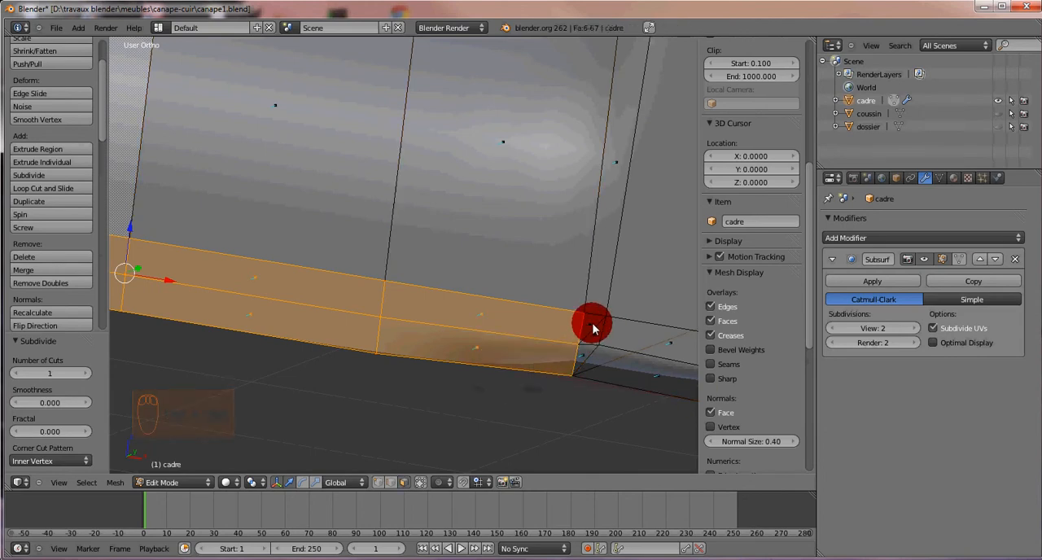
pyautogui.rightClick(592, 323)
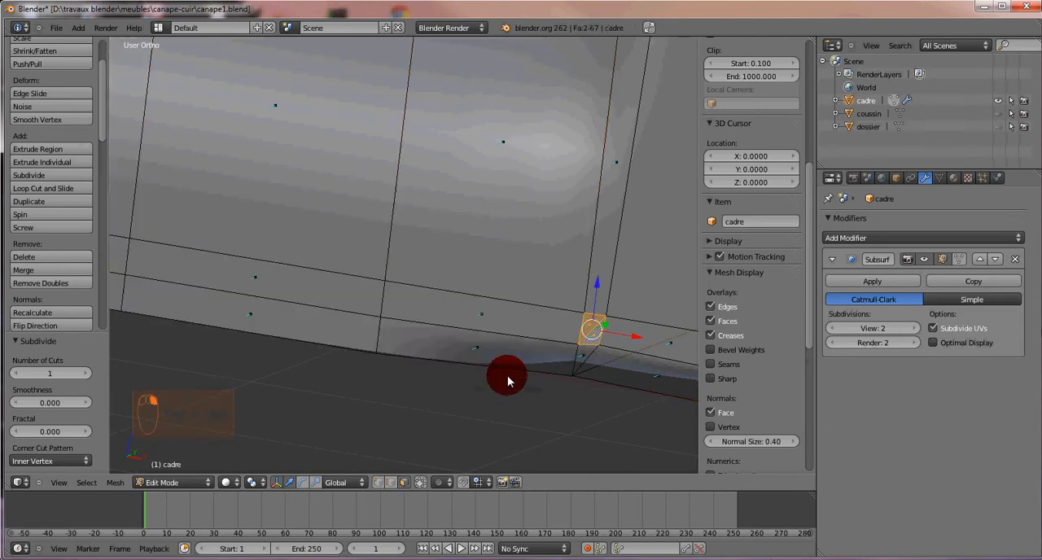
pyautogui.click(117, 484)
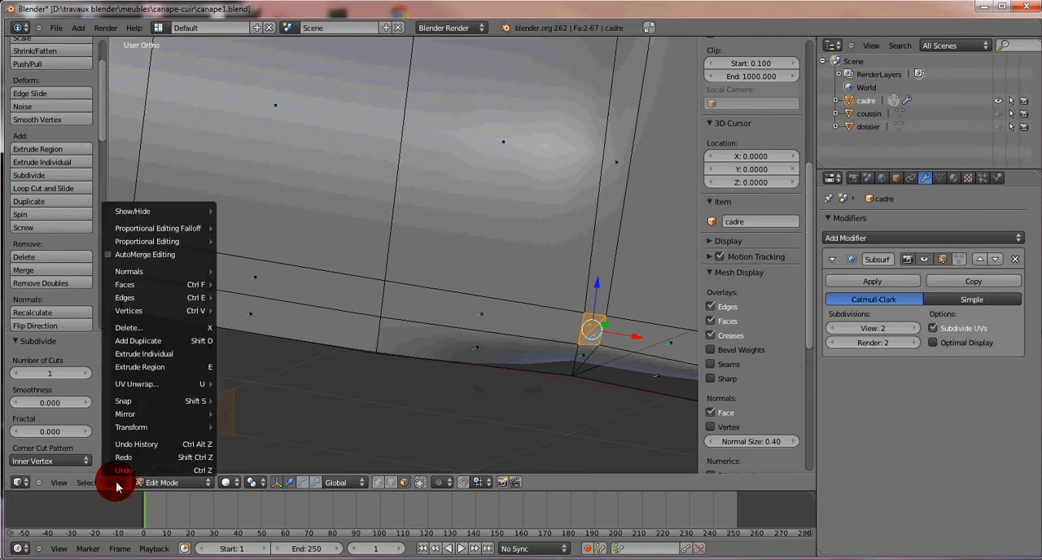
pyautogui.moveTo(152, 284)
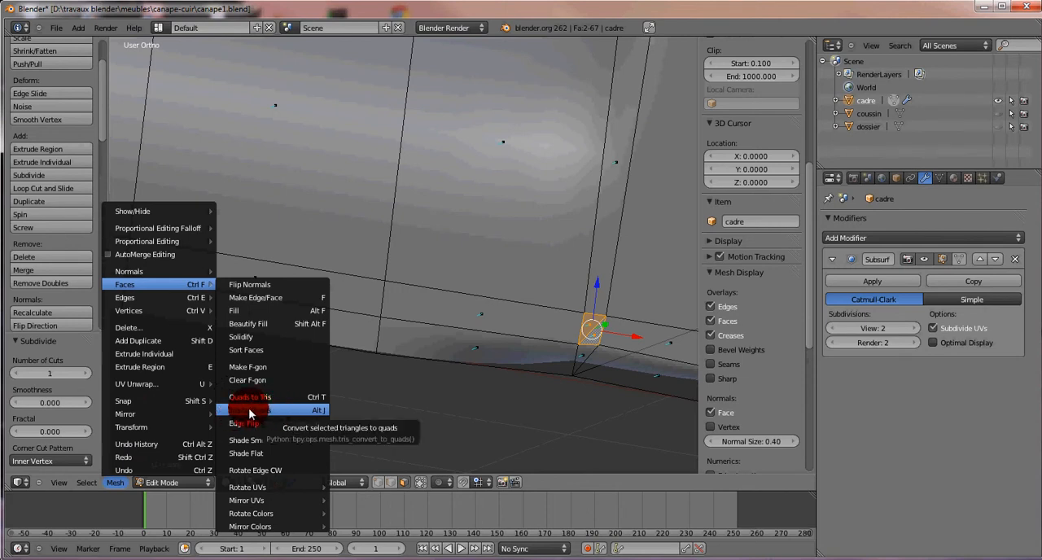
pyautogui.click(250, 408)
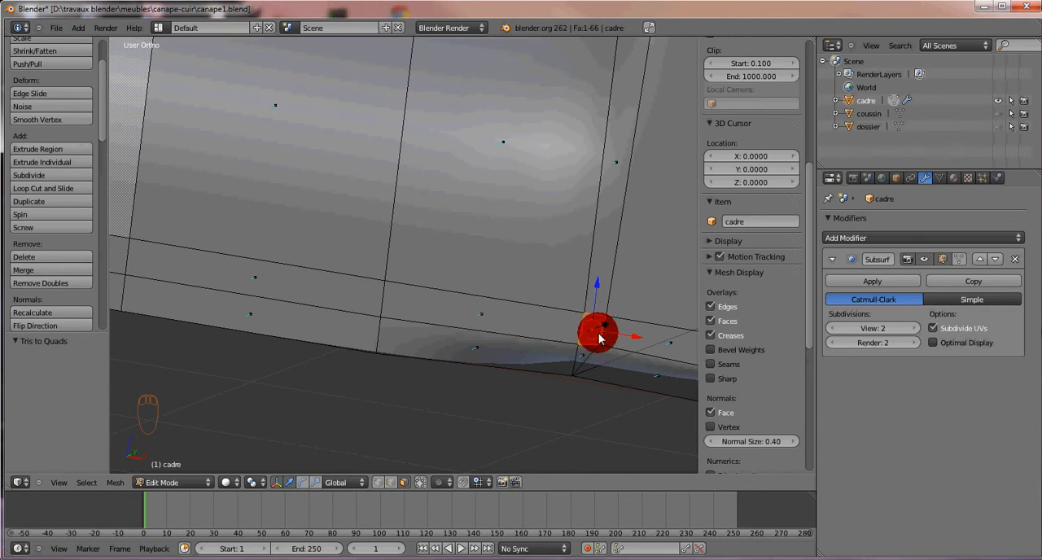
# Step: Check the smoothed surface around the armrest junction from several angles in Object Mode, and return to Edit Mode
pyautogui.scroll(-1, 604, 378)
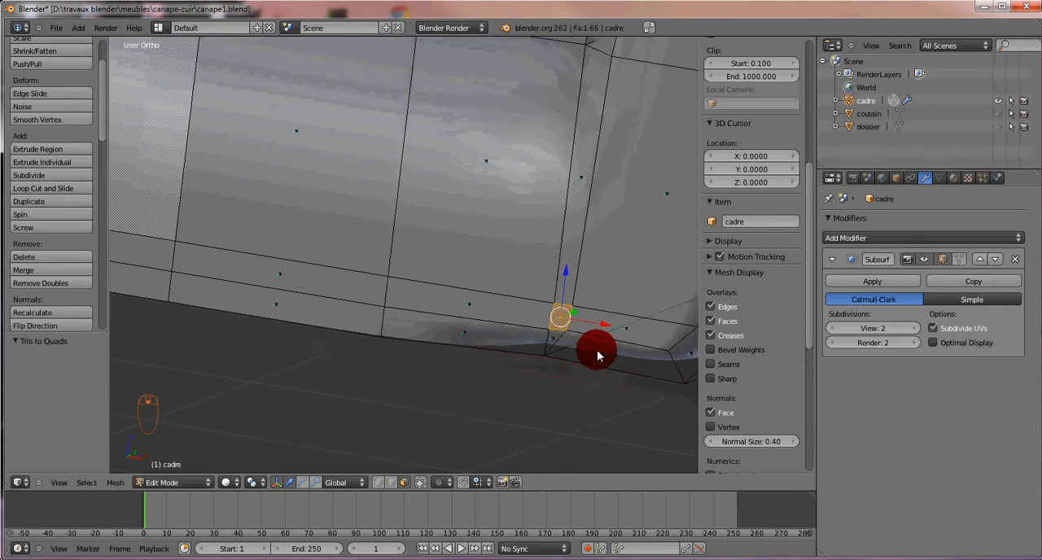
pyautogui.moveTo(597, 355); pyautogui.dragTo(465, 181, button='middle')
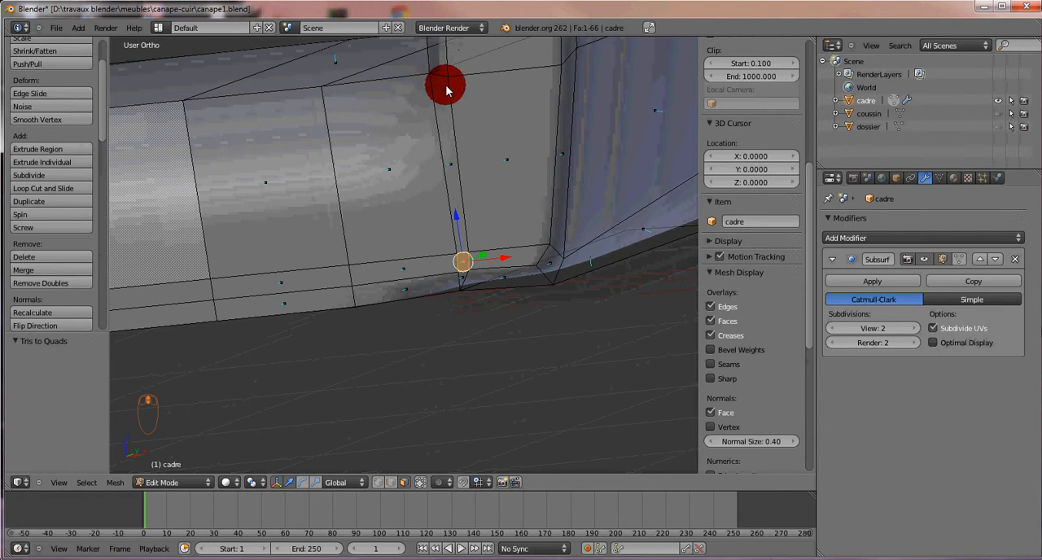
pyautogui.press('Tab')
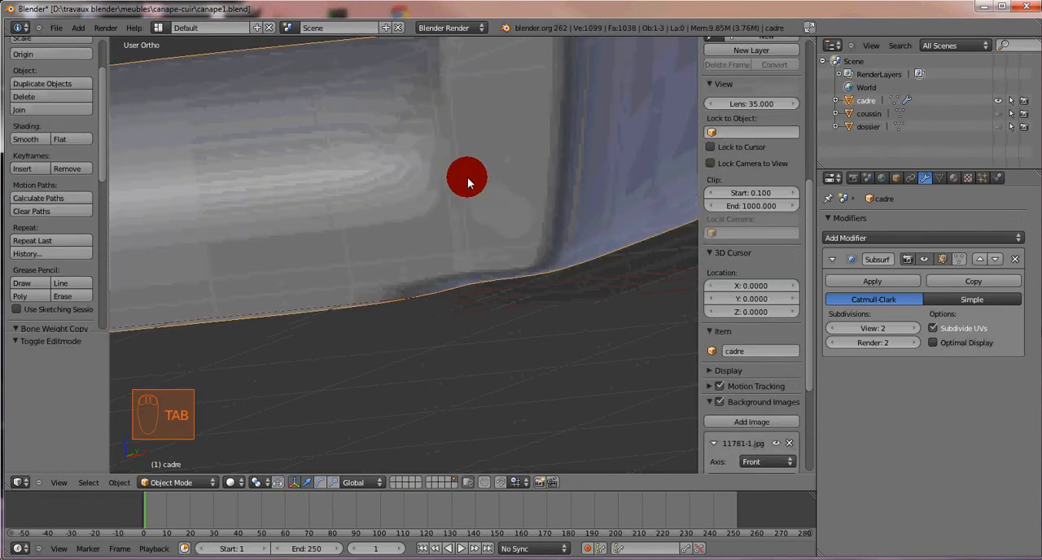
pyautogui.moveTo(467, 176); pyautogui.dragTo(507, 301, button='middle')
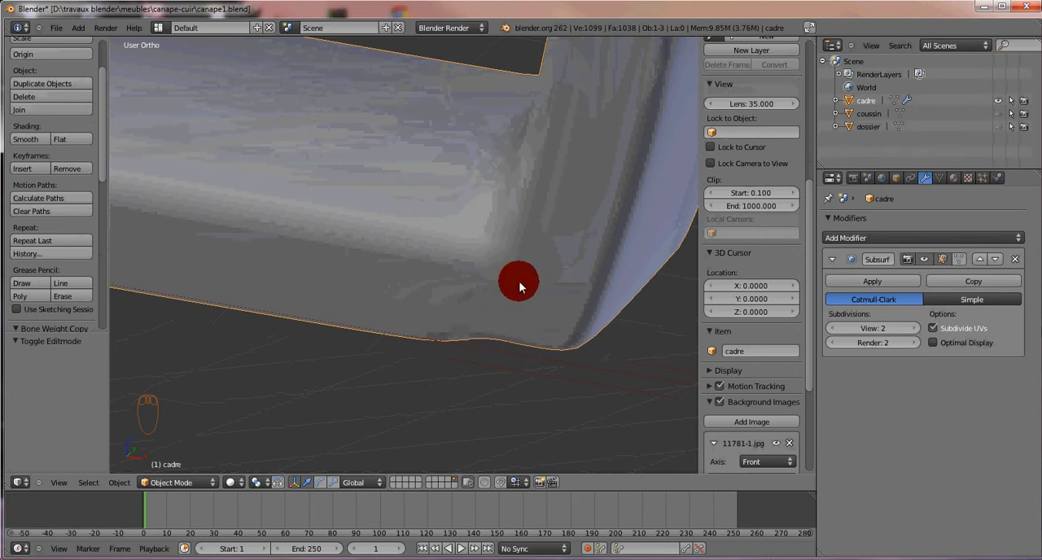
pyautogui.hotkey('ctrl', 'Tab')
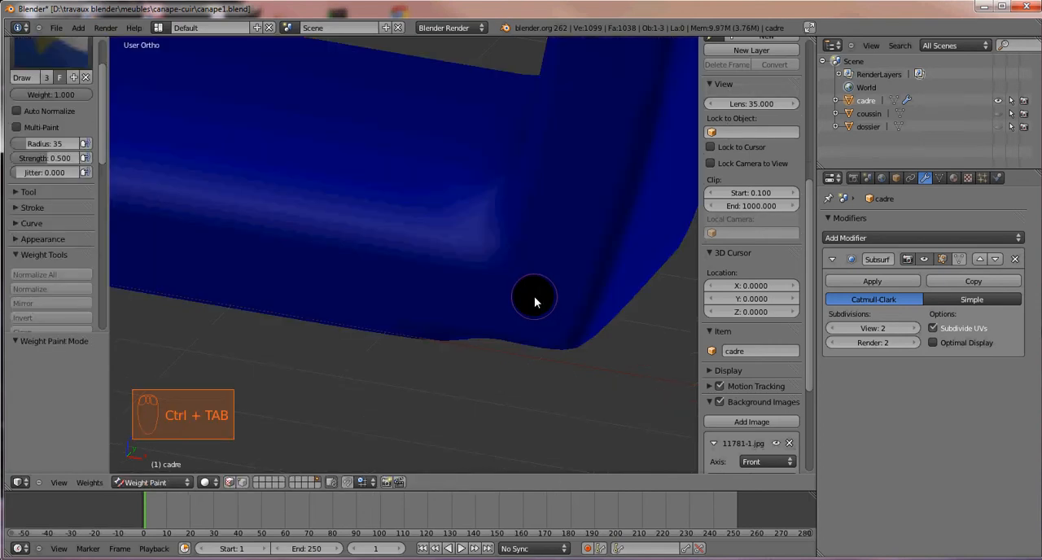
pyautogui.hotkey('ctrl', 'Tab')
pyautogui.click(212, 482)
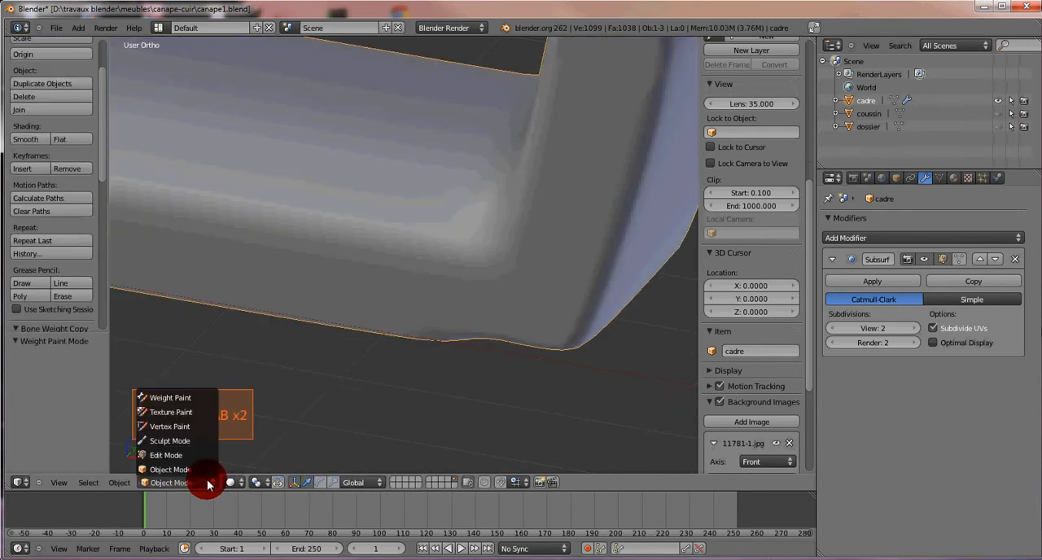
pyautogui.click(165, 453)
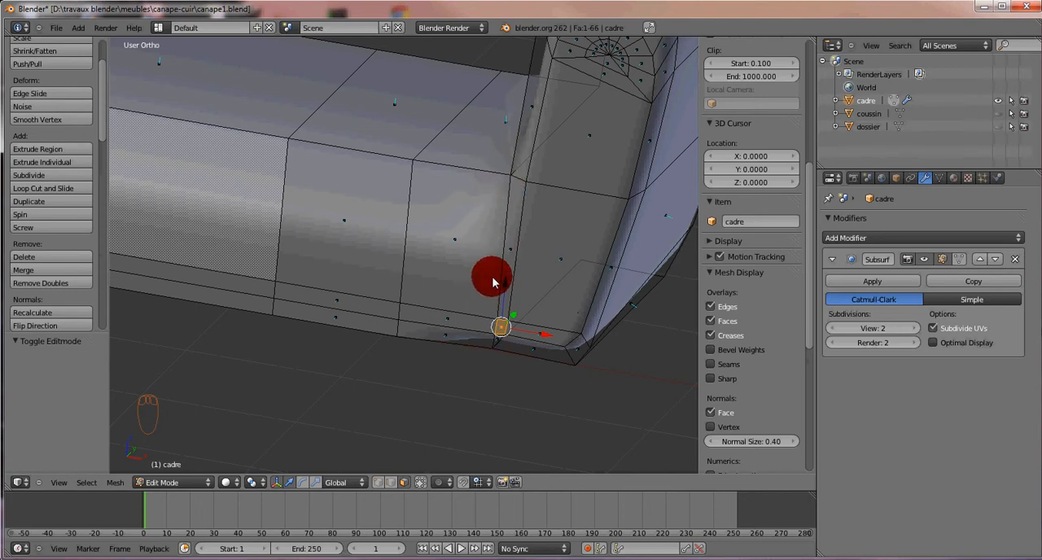
# Step: Add a vertical loop cut on the seat base, slide it close to the armrest, and check the smoothed result in Object Mode
pyautogui.hotkey('ctrl', 'r')
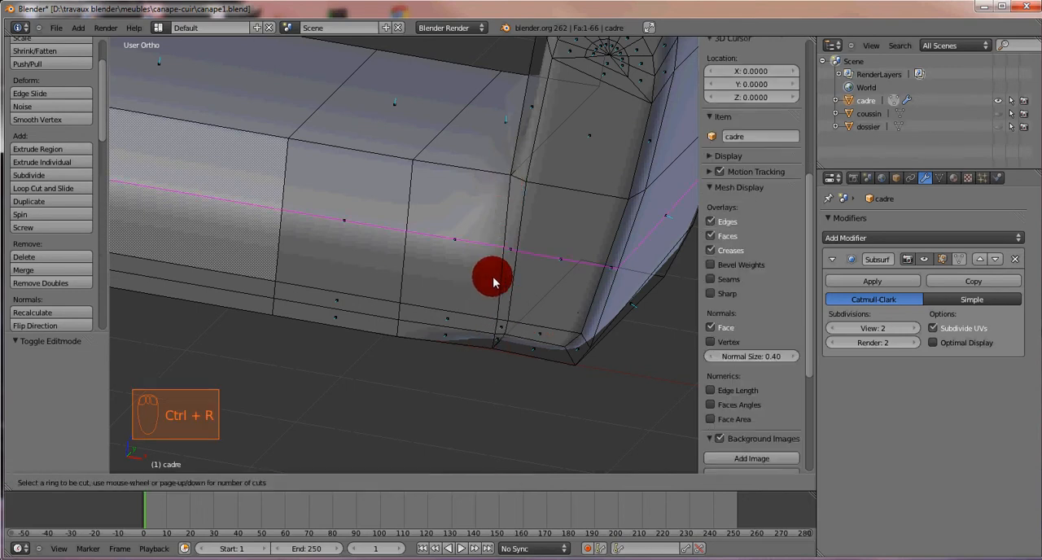
pyautogui.click(497, 179)
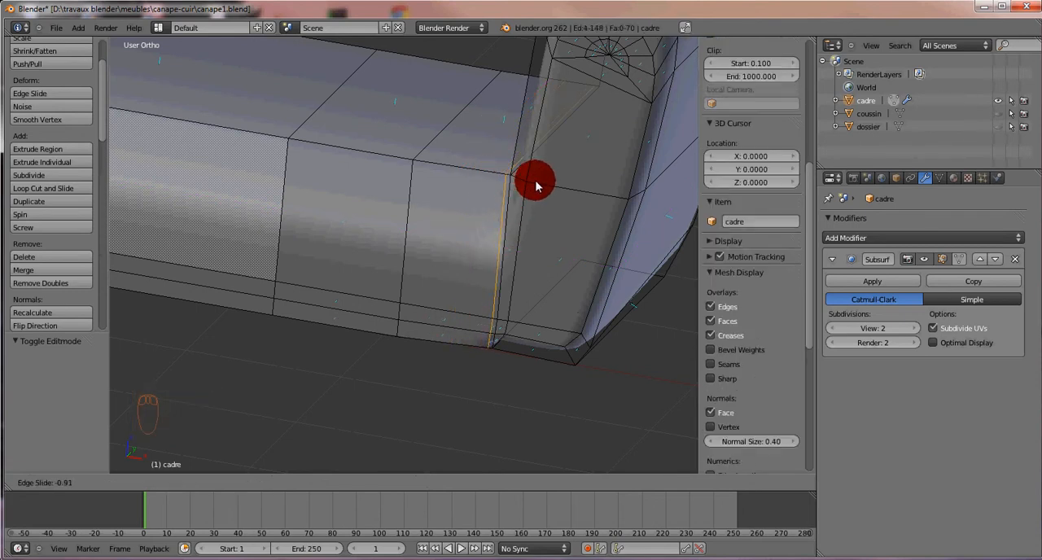
pyautogui.click(535, 186)
pyautogui.moveTo(582, 282); pyautogui.dragTo(605, 287, button='middle')
pyautogui.press('Tab')
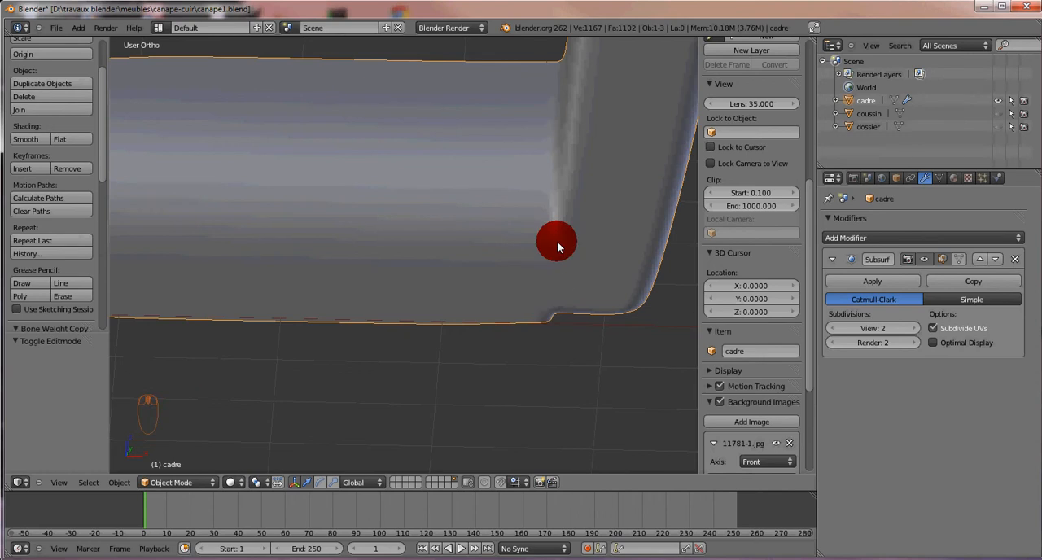
# Step: Back in Edit Mode, add a second vertical loop cut on the seat base and slide it by -0.87 toward the armrest
pyautogui.press('Tab')
pyautogui.moveTo(587, 266)
pyautogui.mouseDown(button='middle')
pyautogui.moveTo(575, 268)
pyautogui.moveTo(554, 205)
pyautogui.moveTo(568, 225)
pyautogui.moveTo(577, 204)
pyautogui.moveTo(575, 224)
pyautogui.moveTo(555, 230)
pyautogui.moveTo(560, 275)
pyautogui.moveTo(572, 268)
pyautogui.moveTo(397, 279)
pyautogui.moveTo(410, 320)
pyautogui.moveTo(429, 323)
pyautogui.moveTo(450, 281)
pyautogui.mouseUp(button='middle')
pyautogui.hotkey('ctrl', 'r')
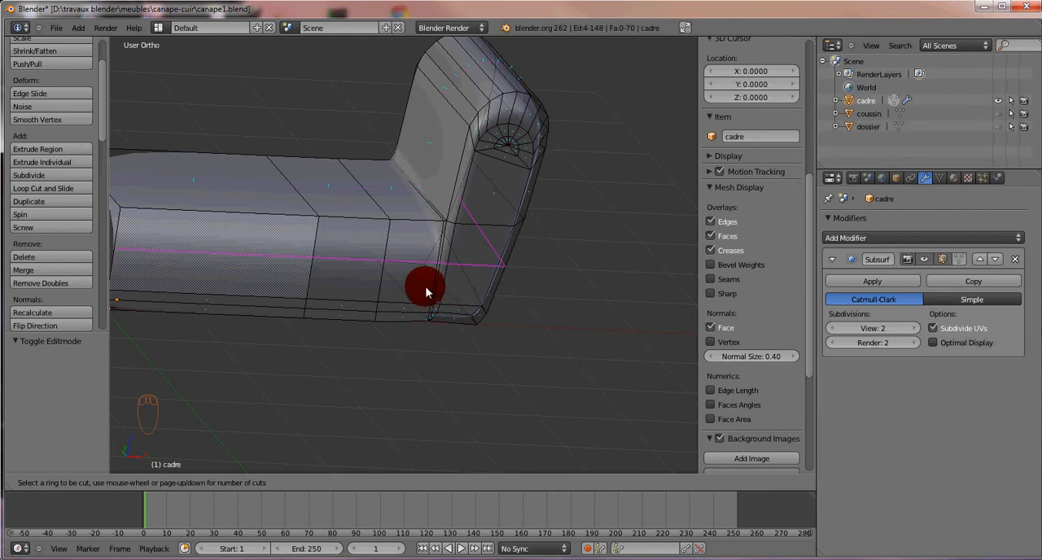
pyautogui.click(437, 227)
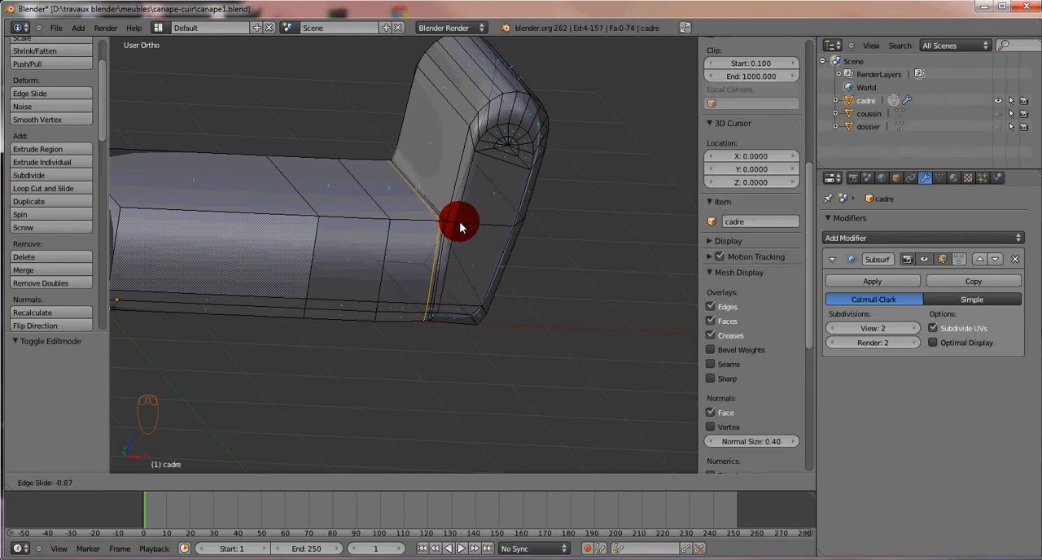
pyautogui.click(460, 221)
# Step: Select the whole middle edge loop among the closely spaced loops where the seat base meets the armrest
pyautogui.moveTo(442, 262); pyautogui.dragTo(414, 271, button='middle')
pyautogui.scroll(6, 435, 263)
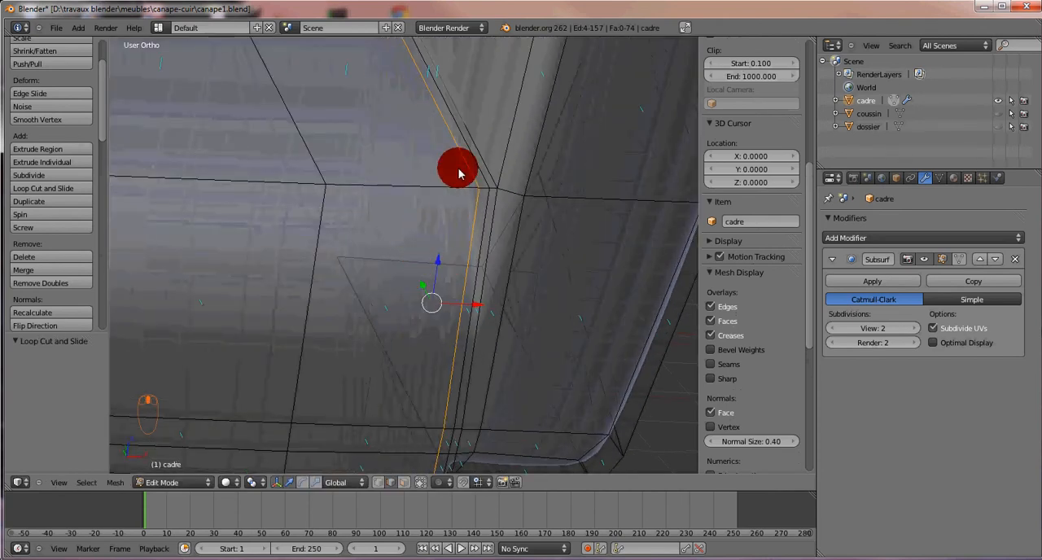
pyautogui.rightClick(479, 255)
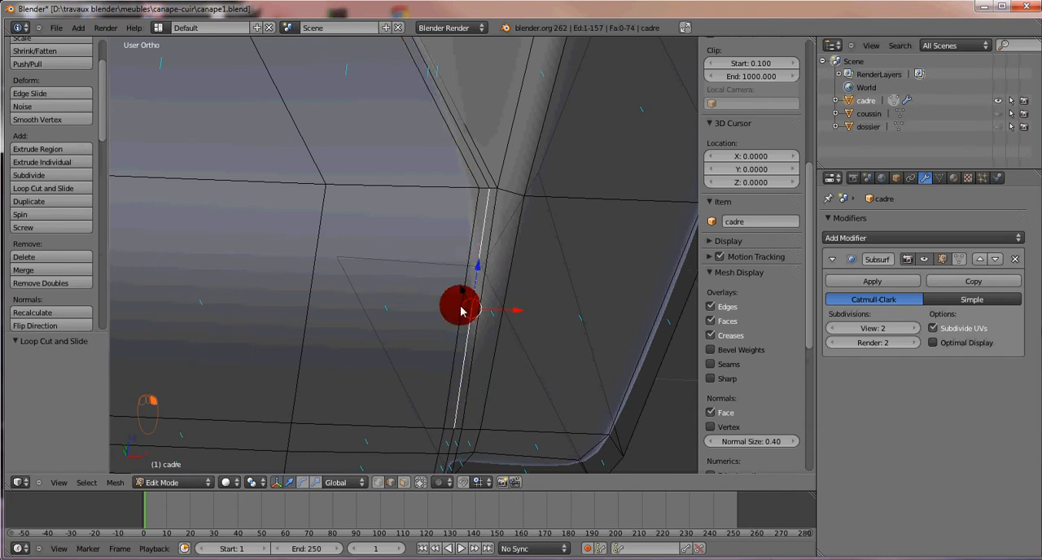
pyautogui.moveTo(458, 272); pyautogui.dragTo(449, 286, button='middle')
pyautogui.scroll(-3, 447, 301)
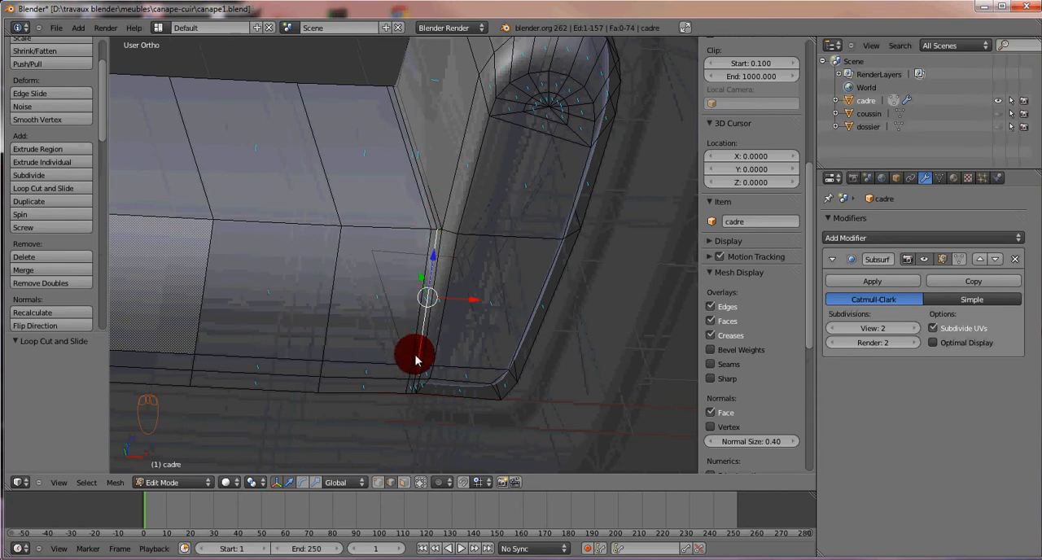
pyautogui.keyDown('alt'); pyautogui.rightClick(431, 214); pyautogui.keyUp('alt')
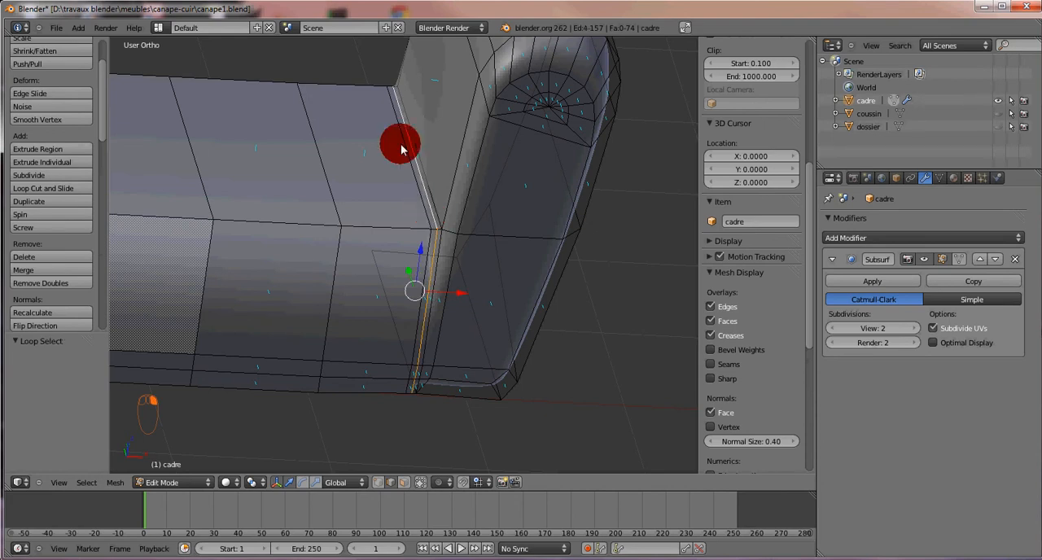
# Step: In the right orthographic view, move the selected loop slightly forward along Y, and check the smoothed junction in Object Mode
pyautogui.moveTo(372, 354); pyautogui.dragTo(476, 350, button='middle')
pyautogui.press('KP_1')
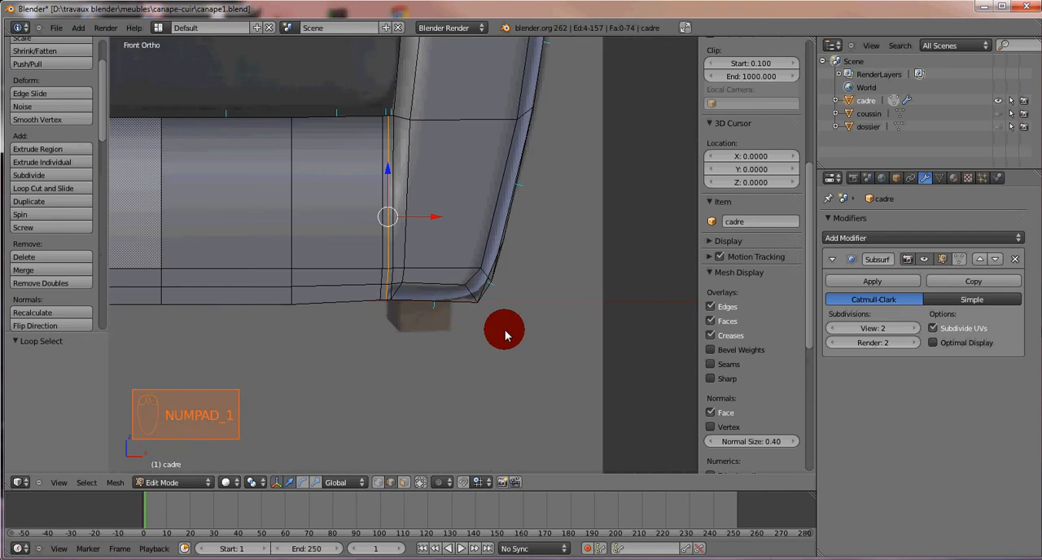
pyautogui.press('KP_3')
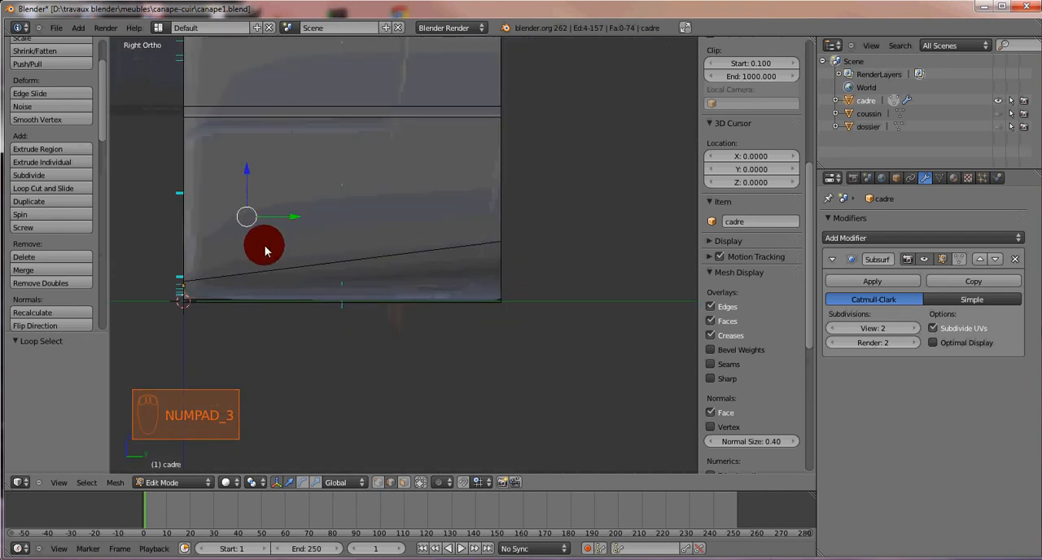
pyautogui.moveTo(251, 233)
pyautogui.mouseDown(button='middle')
pyautogui.moveTo(267, 239)
pyautogui.moveTo(253, 248)
pyautogui.mouseUp(button='middle')
pyautogui.press('KP_1')
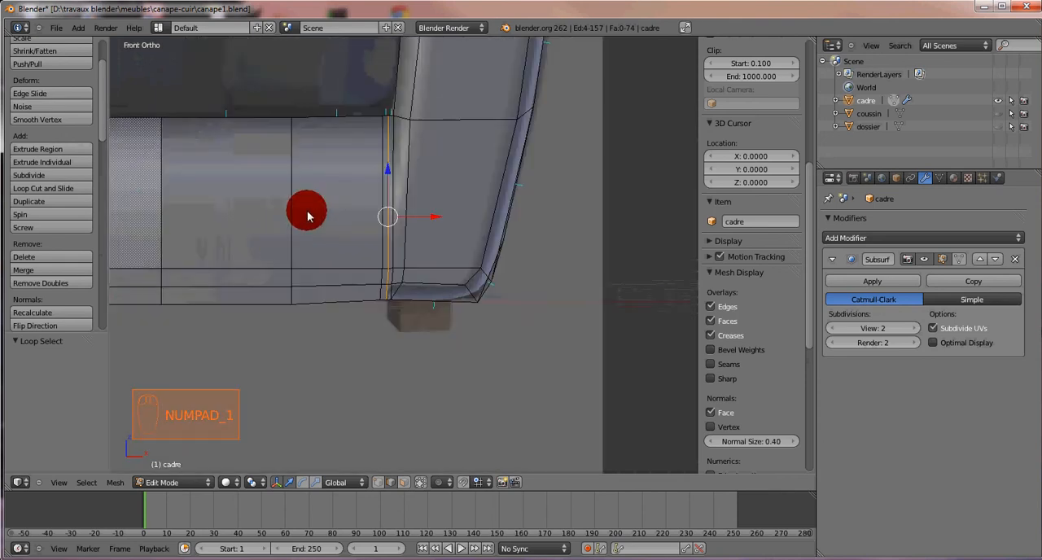
pyautogui.press('KP_3')
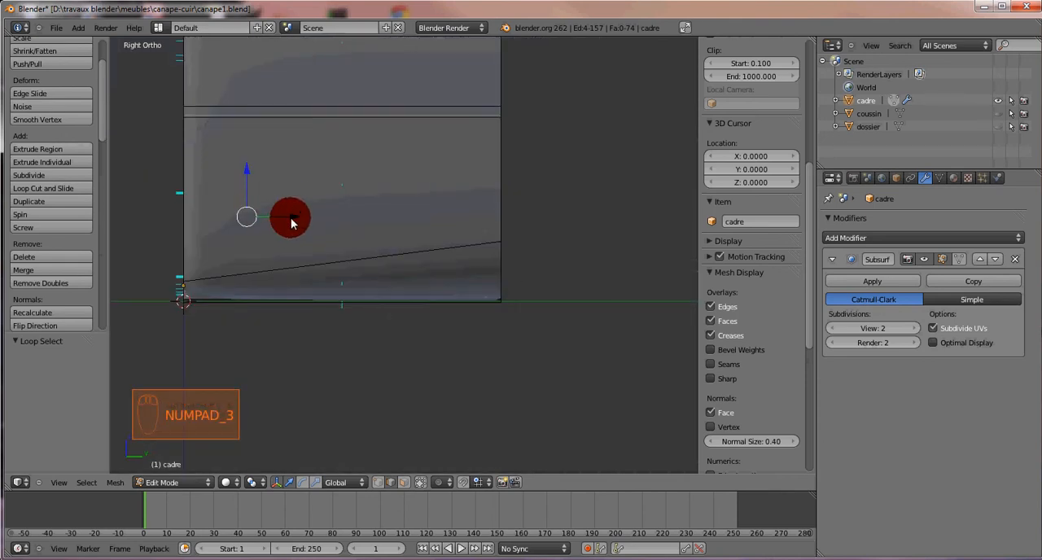
pyautogui.moveTo(291, 218)
pyautogui.mouseDown()
pyautogui.moveTo(302, 221)
pyautogui.moveTo(272, 216)
pyautogui.mouseUp()
pyautogui.moveTo(271, 217); pyautogui.dragTo(394, 282, button='middle')
pyautogui.press('Tab')
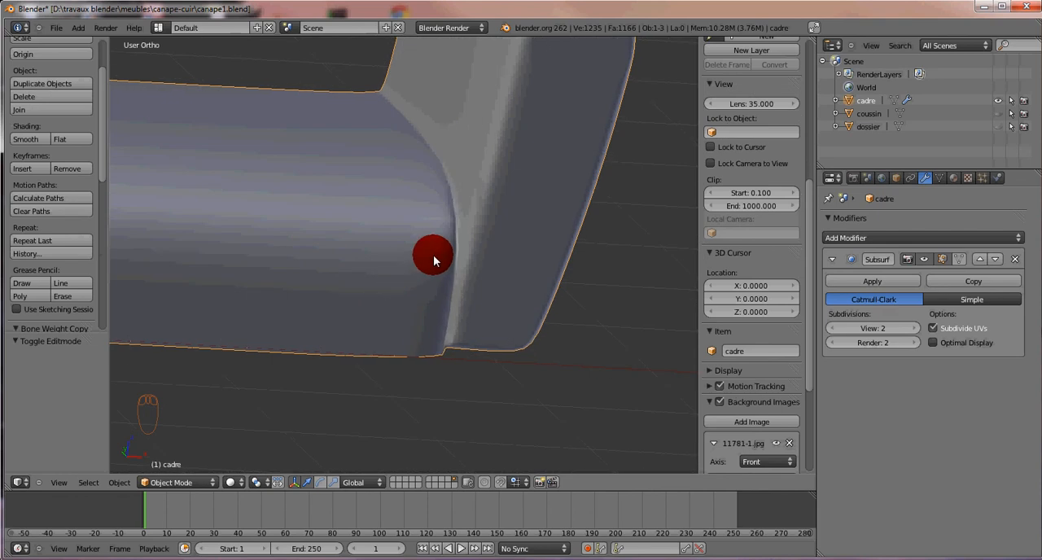
# Step: Inspect the mesh at the lower end of the armrest junction in Edit Mode and its smoothed surface in Object Mode
pyautogui.press('Tab')
pyautogui.scroll(2, 480, 280)
pyautogui.moveTo(488, 277); pyautogui.dragTo(400, 218, button='middle')
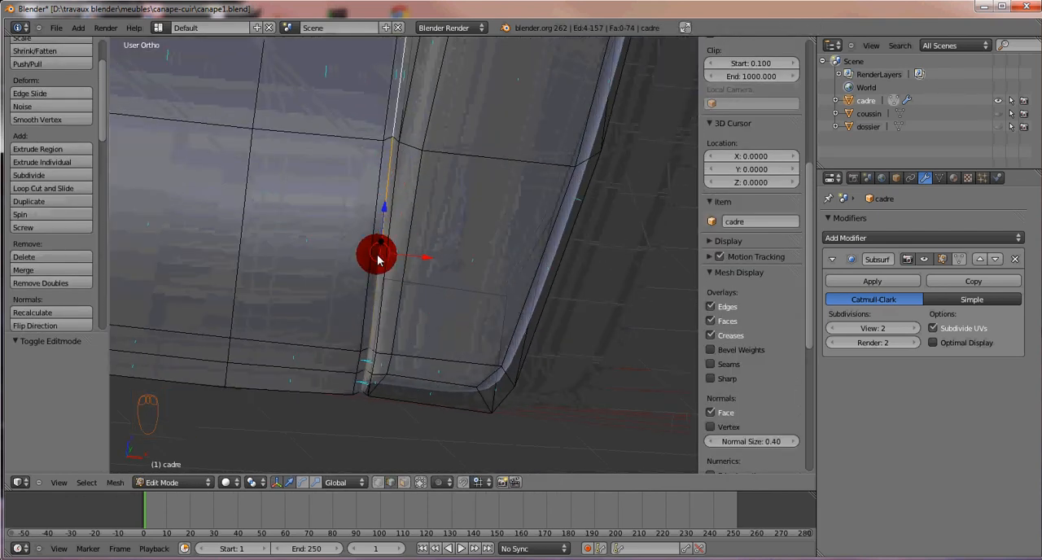
pyautogui.moveTo(375, 234); pyautogui.dragTo(411, 291, button='middle')
pyautogui.press('Tab')
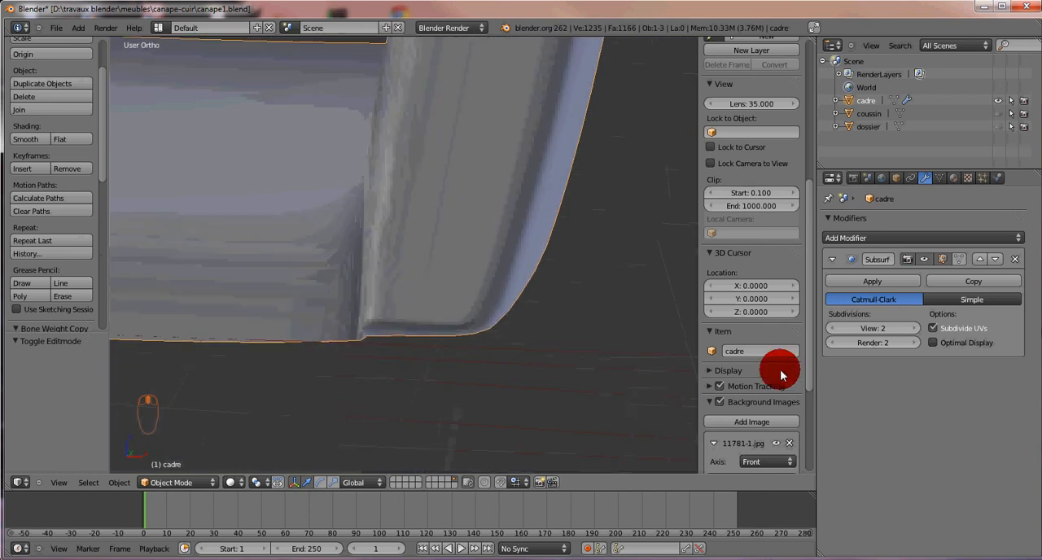